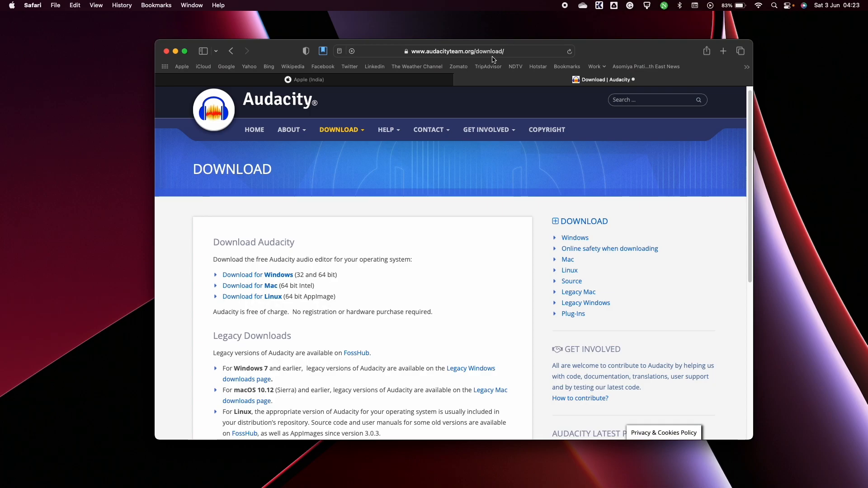
Minimize the browser window, switch to Audacity and reposition its window on the desktop.
mouse_move(459, 165)
left_click(175, 51)
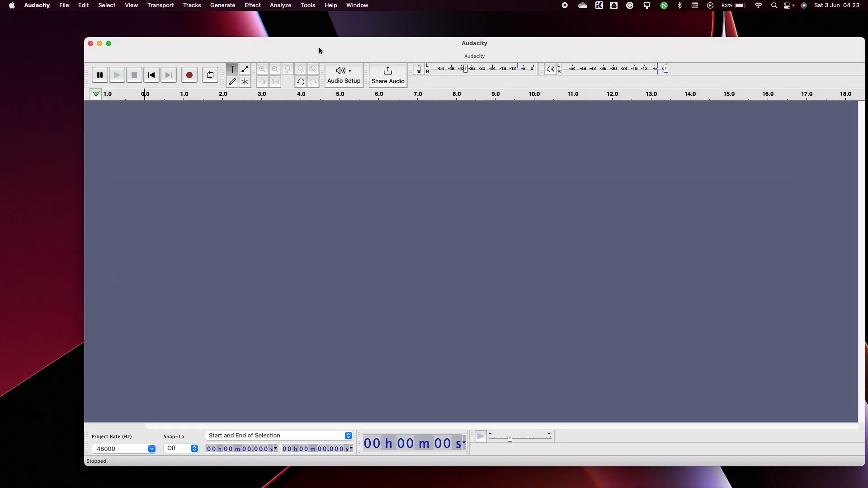
left_click_drag(319, 50, 284, 40)
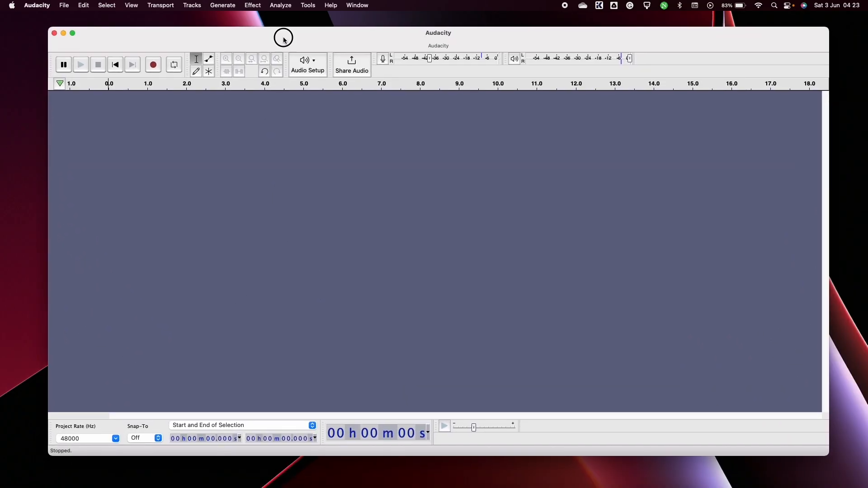
Review the playback and recording device settings in the preferences without changing anything.
left_click(45, 6)
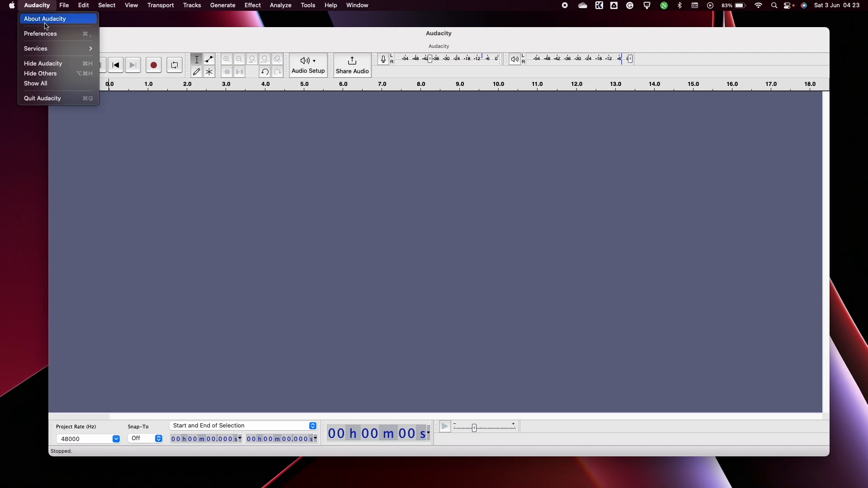
left_click(45, 34)
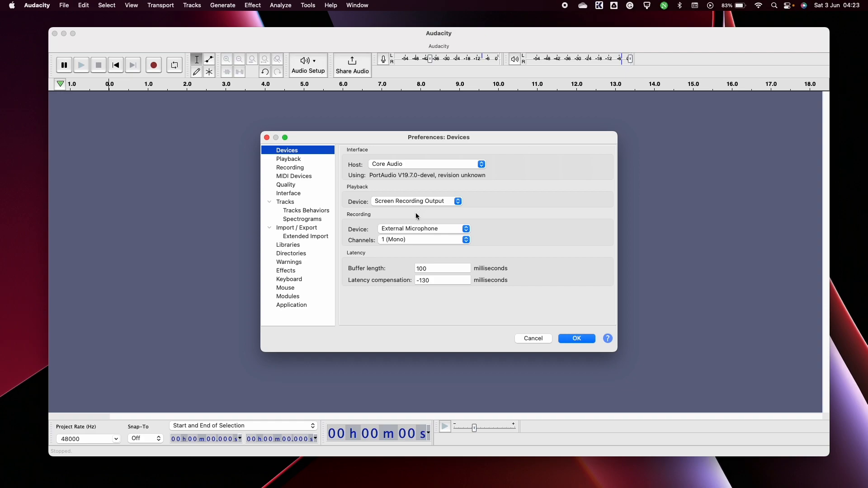
left_click(533, 339)
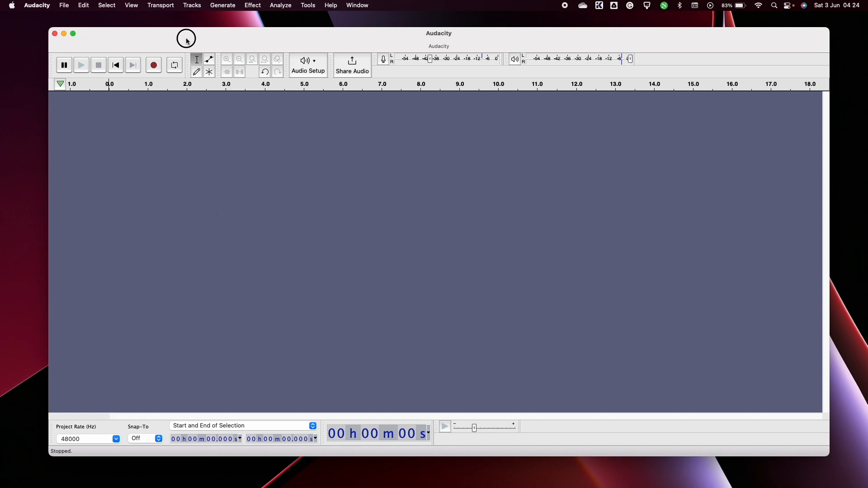
Add a mono track and record a voice clip of about 7.5 seconds on it.
left_click_drag(186, 40, 186, 39)
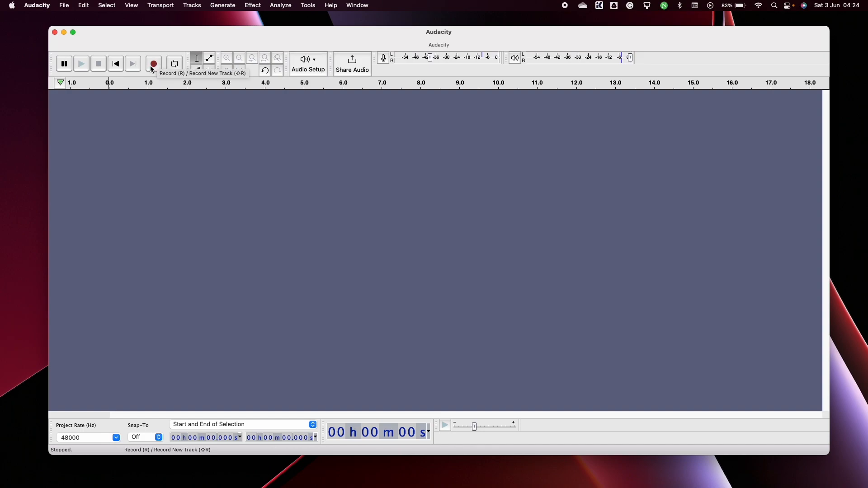
left_click(192, 6)
left_click(295, 19)
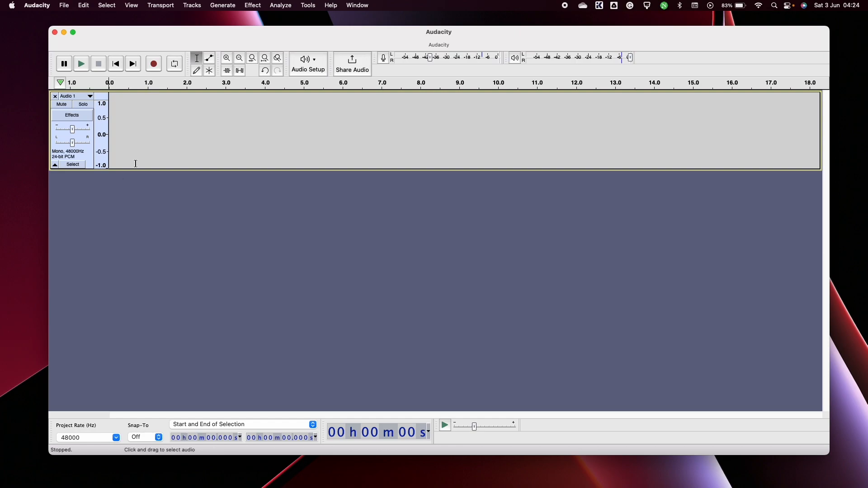
left_click(154, 64)
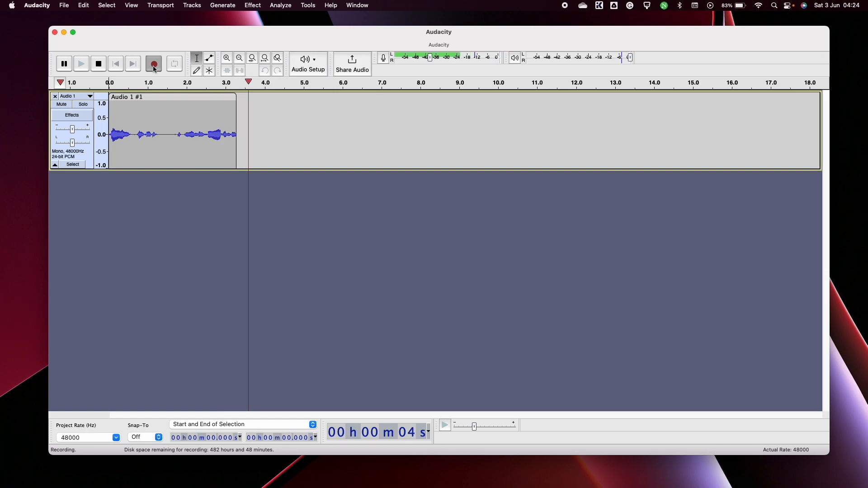
key("space")
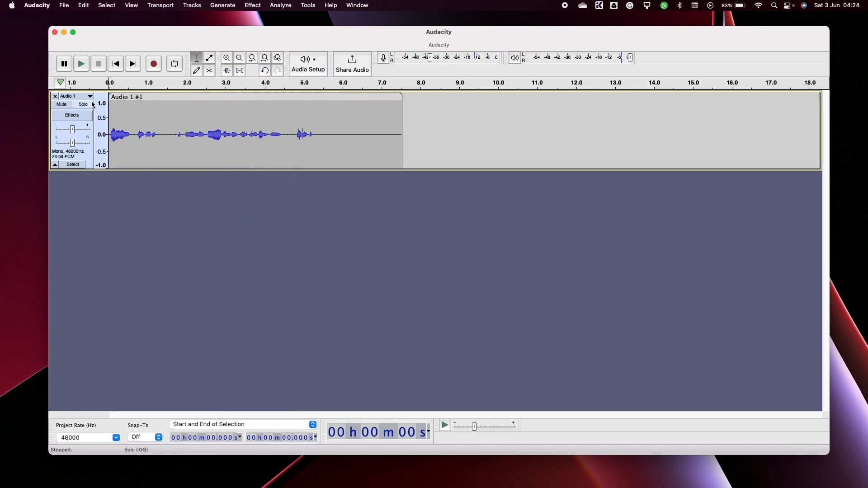
Play back the start of the first voice recording and delete its track.
left_click(81, 65)
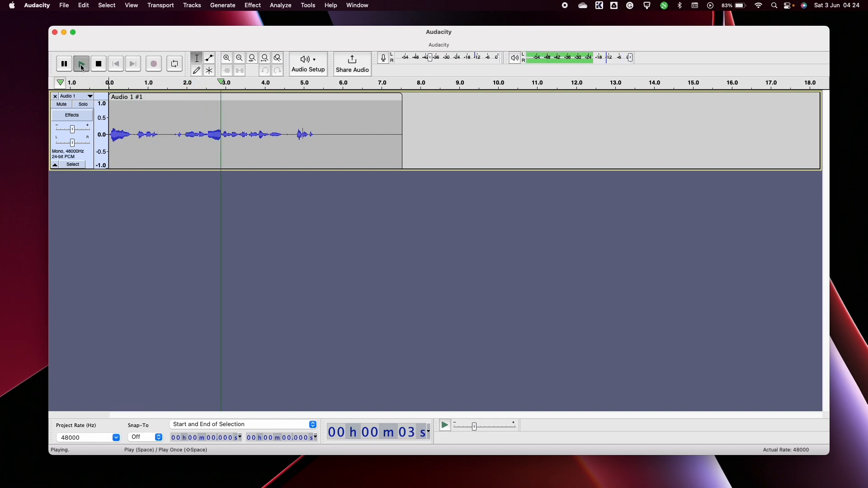
left_click(99, 64)
left_click(55, 96)
Record about 8.8 seconds of speech on a new mono track and play the recording back.
left_click(189, 6)
mouse_move(194, 18)
left_click(294, 18)
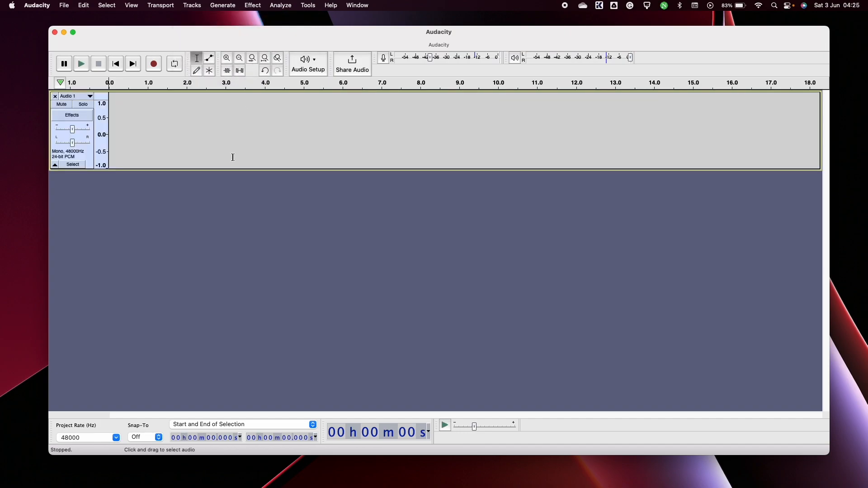
left_click(156, 64)
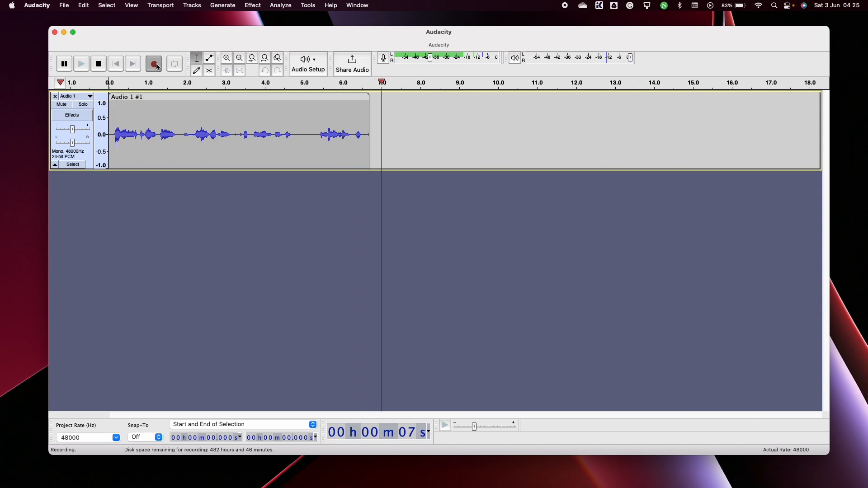
key("space")
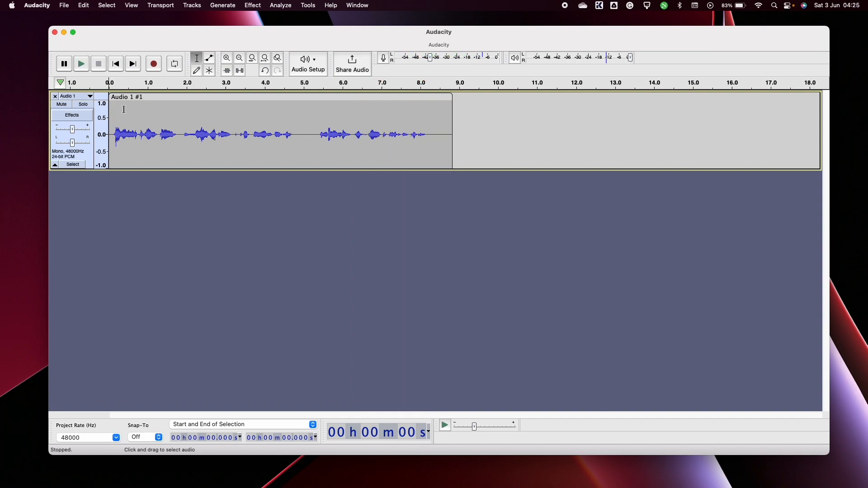
left_click(82, 64)
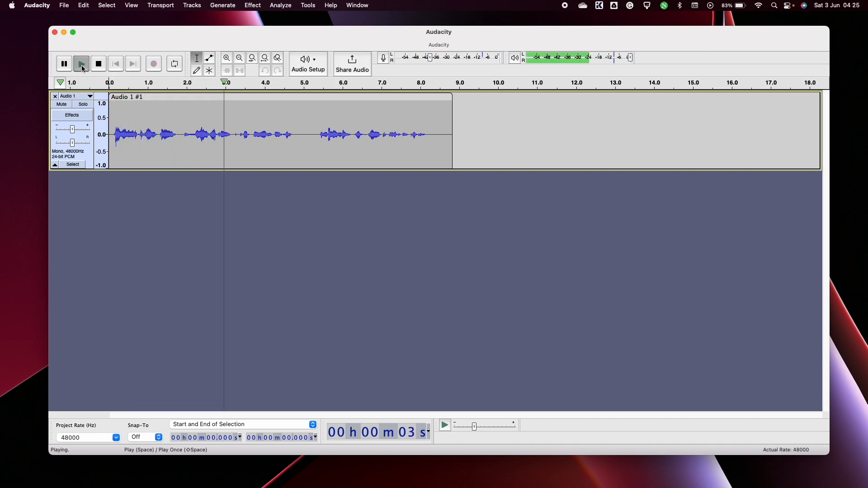
key("space")
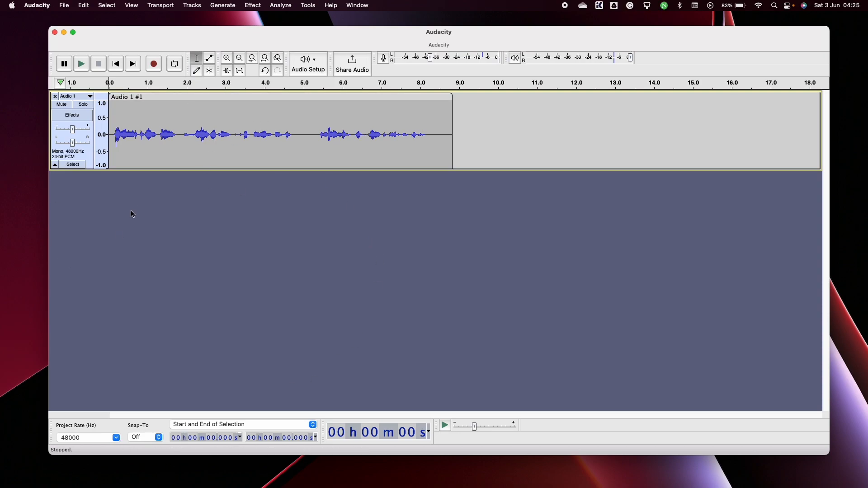
Select the whole recorded clip and apply the Normalize effect to it.
left_click(68, 164)
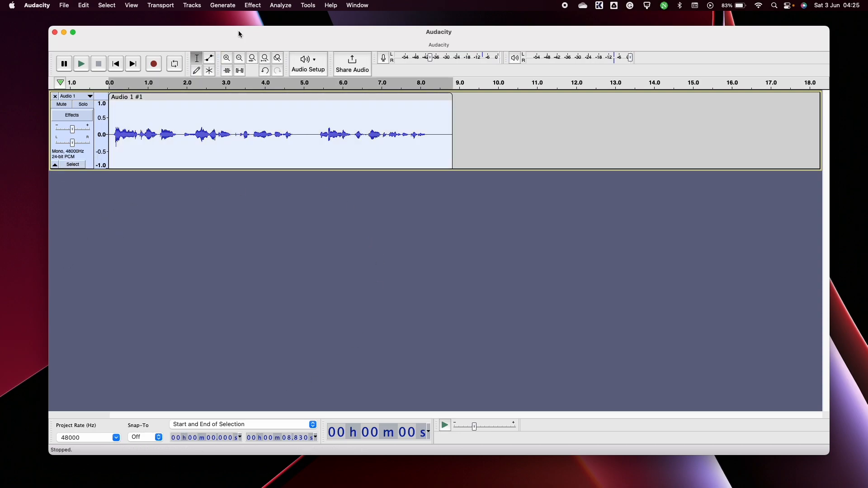
left_click(253, 5)
mouse_move(272, 64)
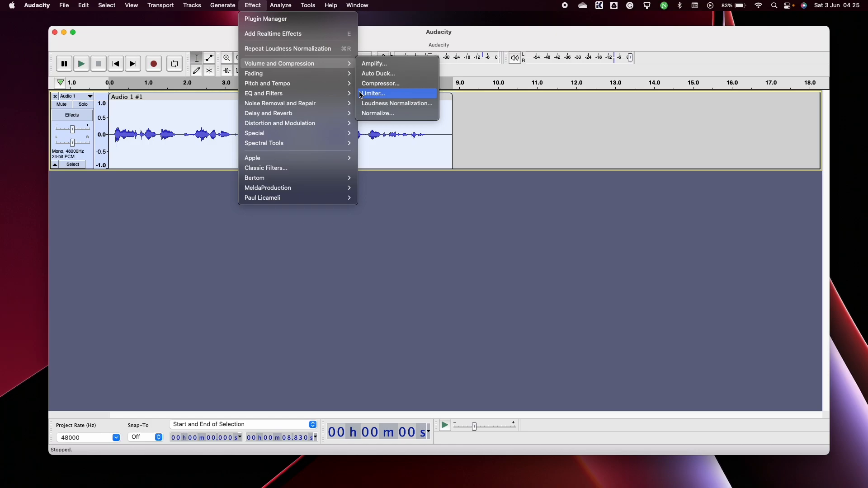
left_click(366, 113)
left_click(494, 222)
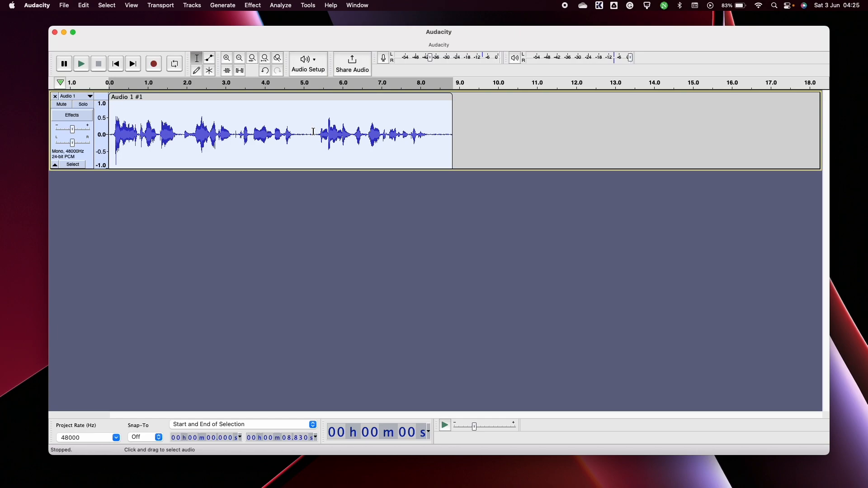
Listen to the background noise in the speech pause between about 4.73 and 5.38 seconds.
left_click_drag(434, 133, 452, 136)
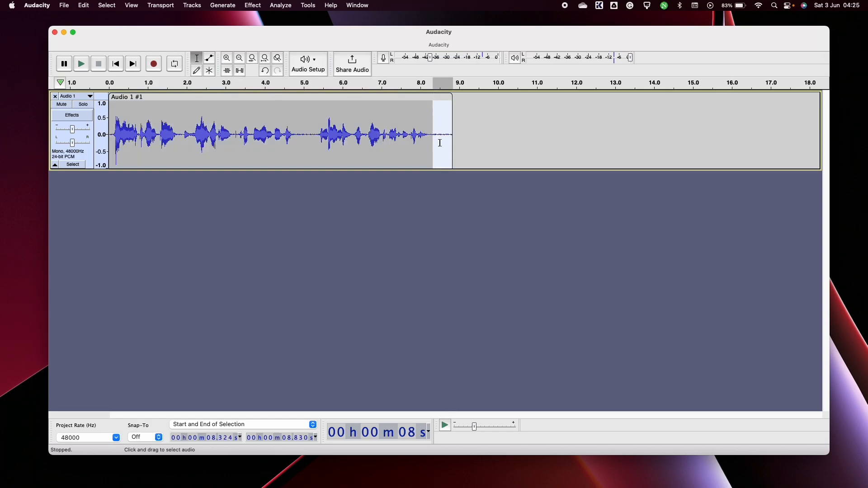
left_click_drag(317, 138, 302, 137)
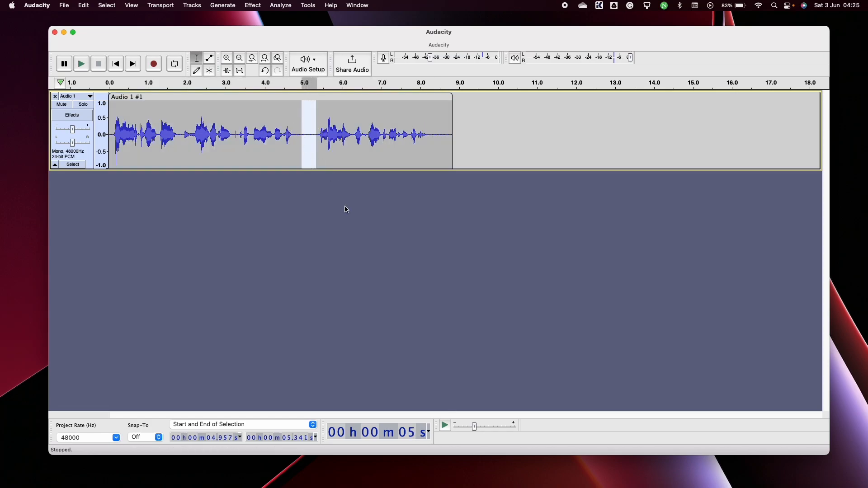
scroll(345, 207, "up", 1)
scroll(345, 207, "up", 1)
left_click_drag(325, 135, 182, 144)
key("space")
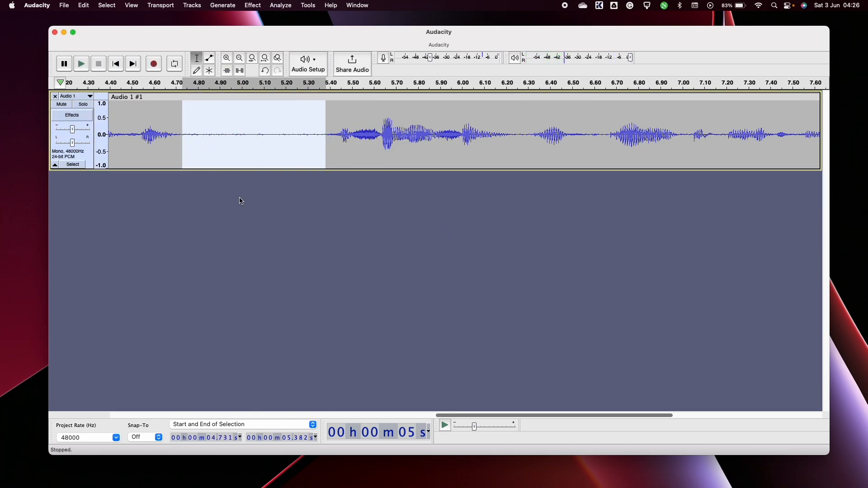
Listen to the background noise in the silent tail from about 8.24 seconds to the clip's end.
scroll(270, 229, "down", 3)
scroll(269, 228, "up", 3)
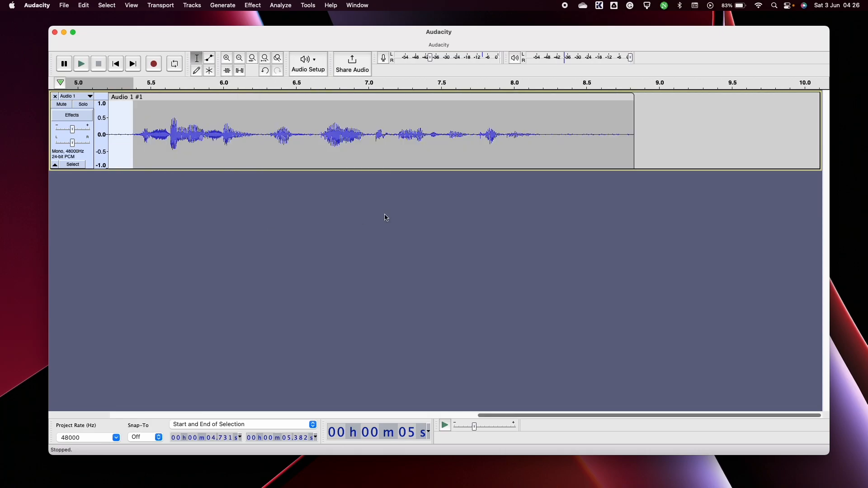
left_click_drag(549, 131, 631, 130)
key("space")
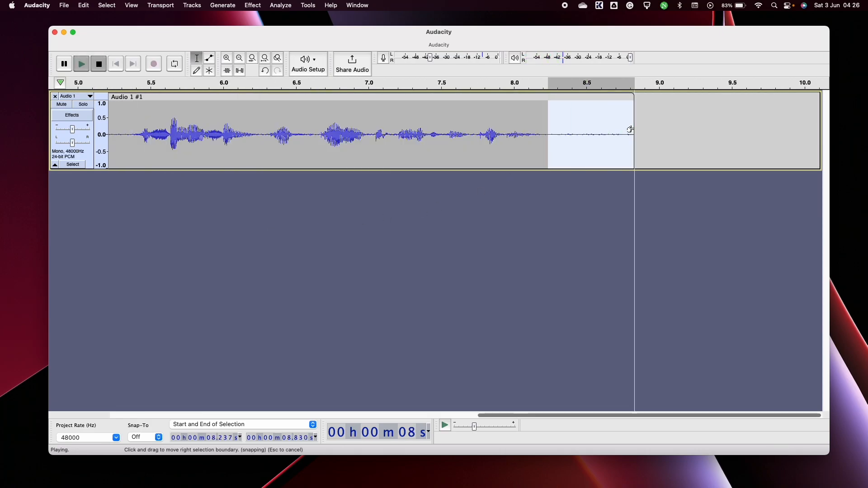
left_click(455, 248)
Play the silent tail from about 8.21 to 8.83 seconds and capture it as the Noise Reduction profile.
left_click_drag(544, 132, 634, 136)
key("space")
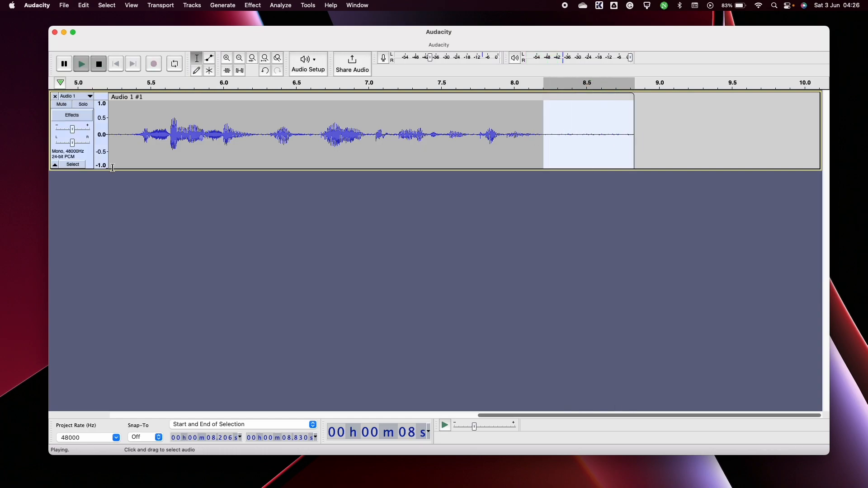
left_click(253, 5)
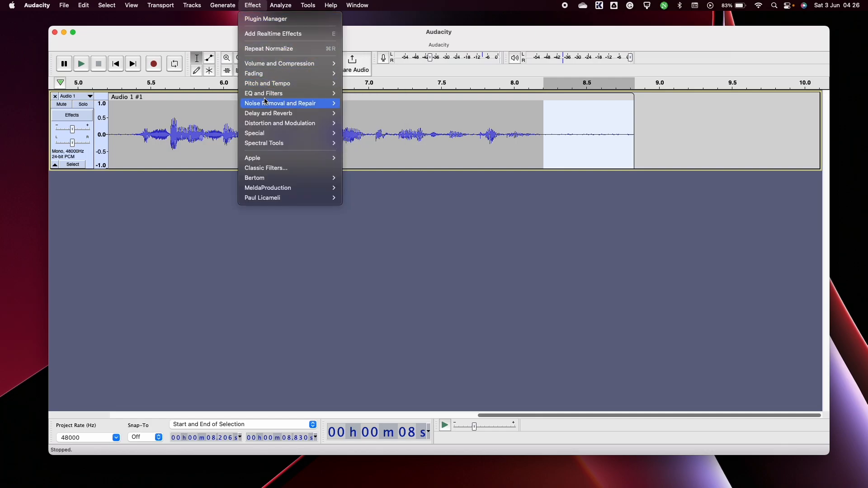
mouse_move(266, 101)
left_click(380, 135)
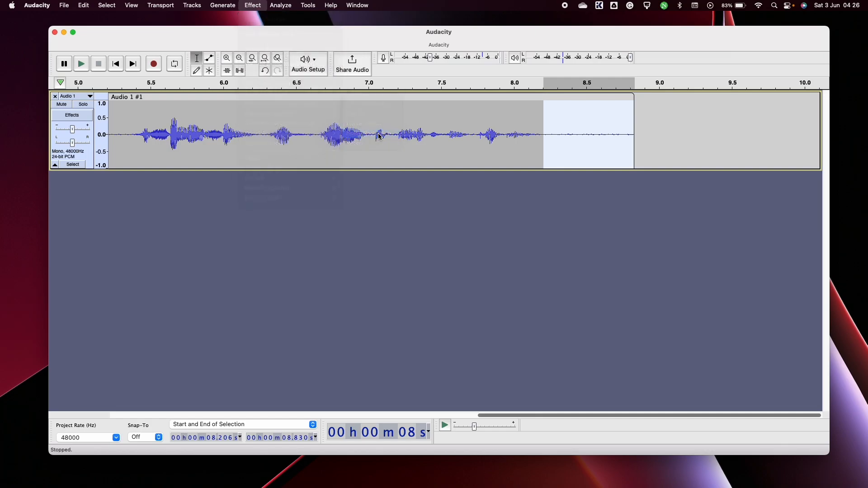
left_click(447, 198)
Select the whole clip and apply Noise Reduction with the existing settings.
left_click(72, 165)
left_click(253, 5)
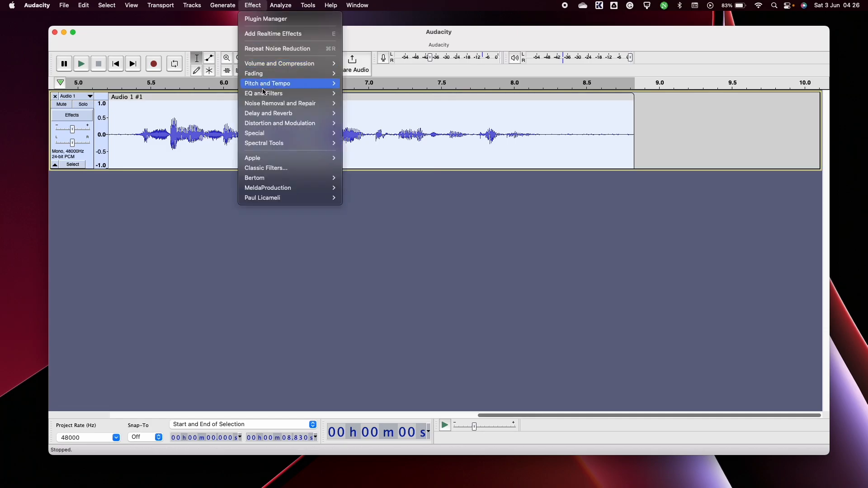
mouse_move(271, 103)
left_click(357, 135)
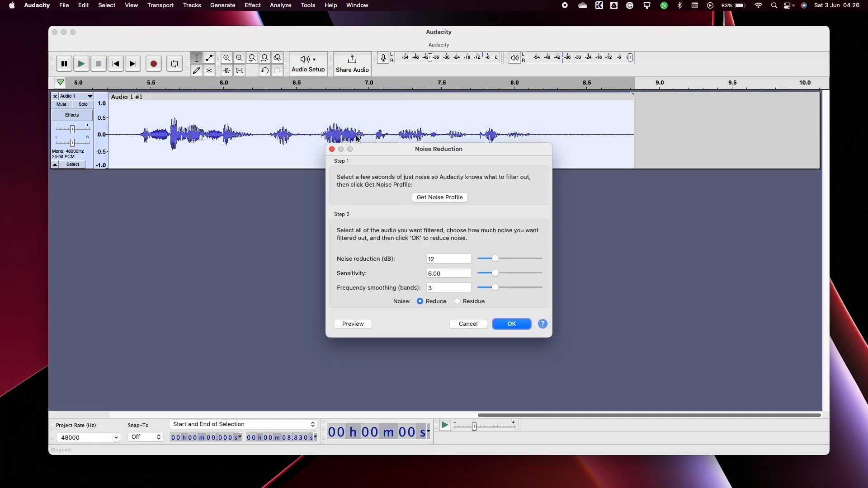
left_click(505, 327)
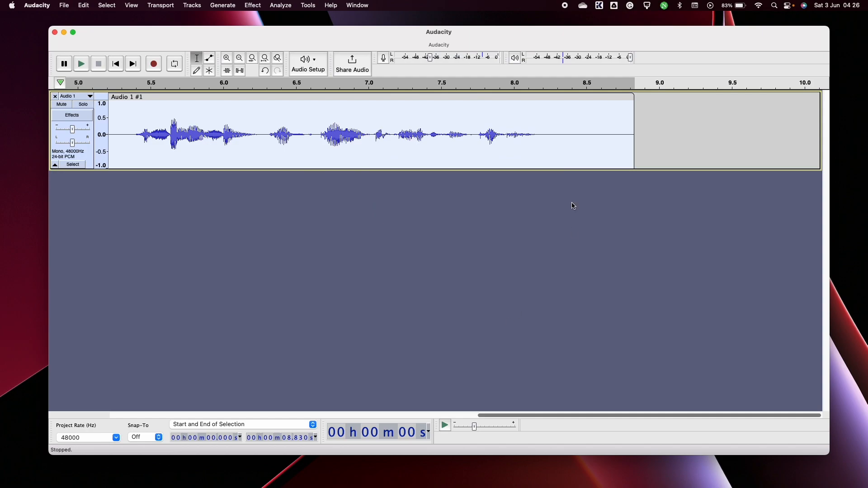
Play the noise-reduced tail from about 8.22 to 8.83 seconds and capture it as a new noise profile.
left_click_drag(546, 131, 630, 130)
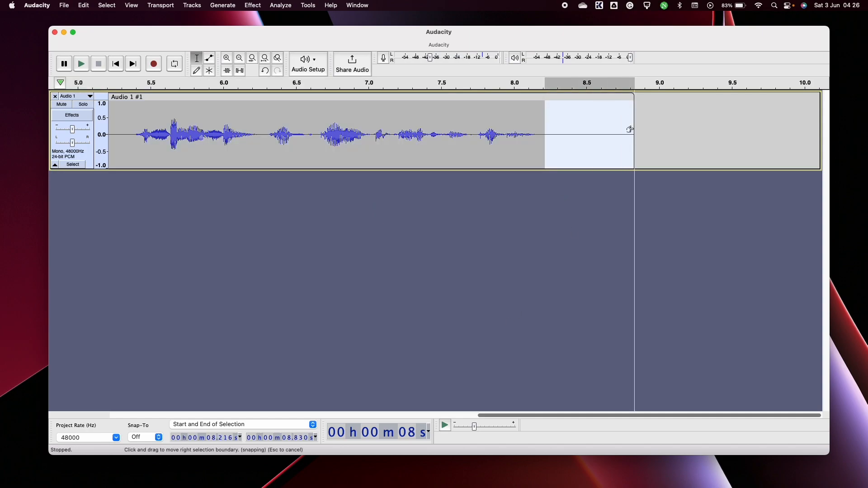
key("space")
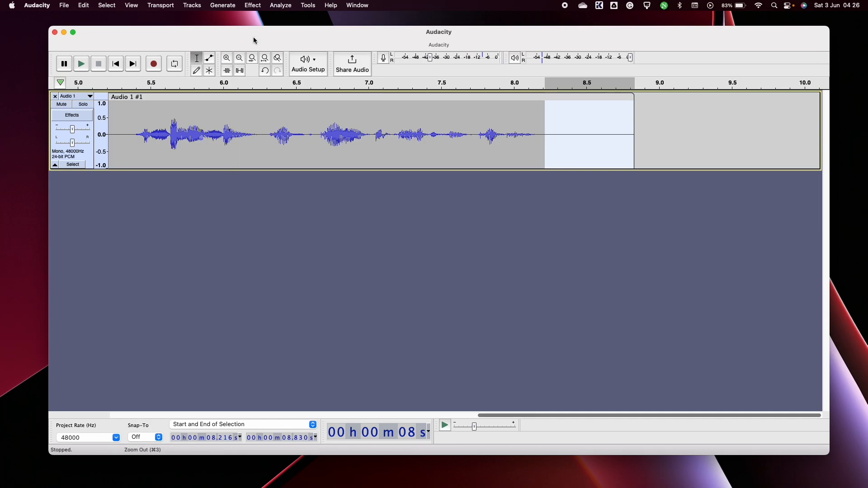
left_click(253, 5)
mouse_move(270, 107)
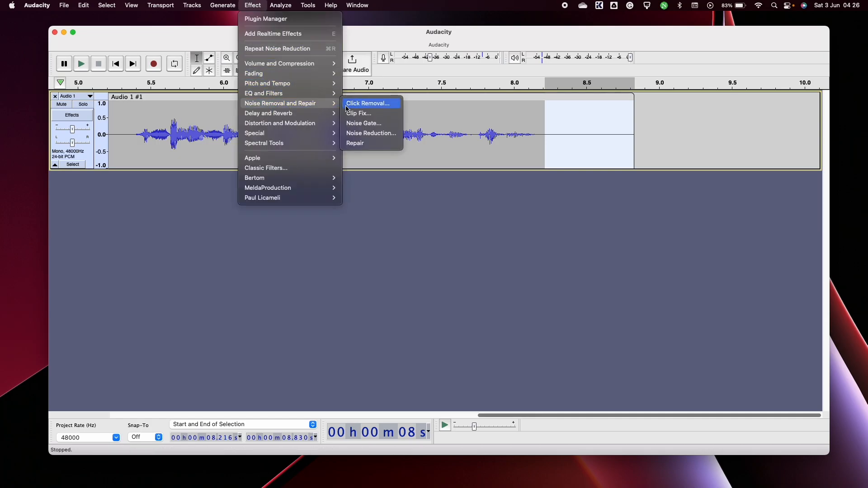
left_click(371, 133)
left_click(451, 197)
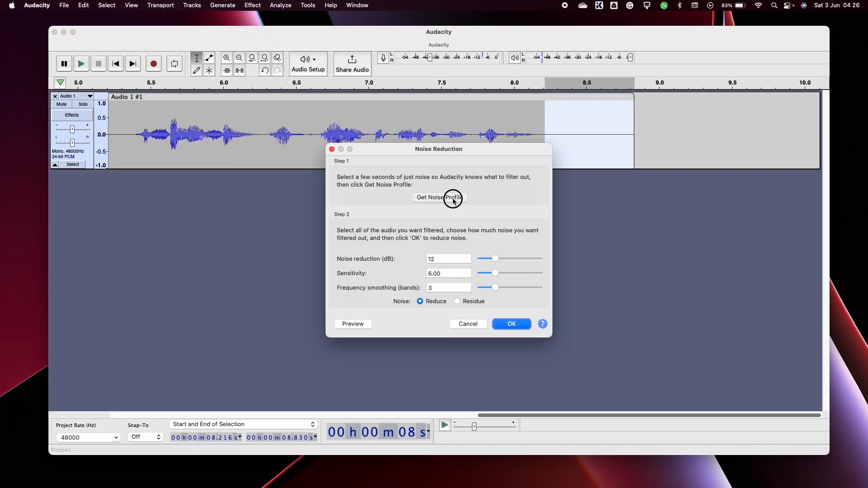
Select the whole clip and run a second Noise Reduction pass with the existing settings.
left_click(73, 164)
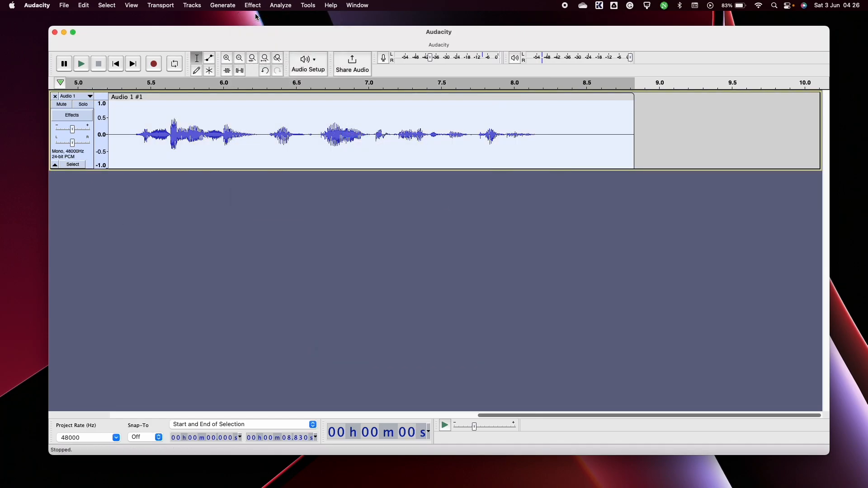
left_click(253, 5)
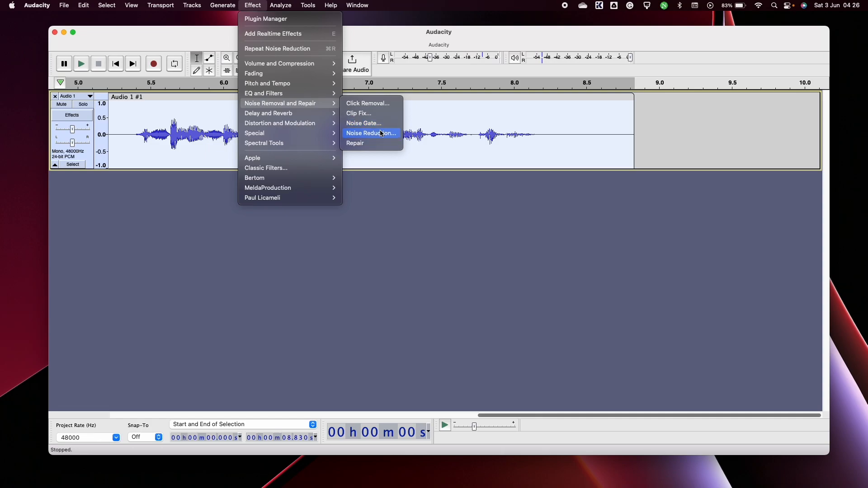
left_click(371, 133)
left_click(515, 324)
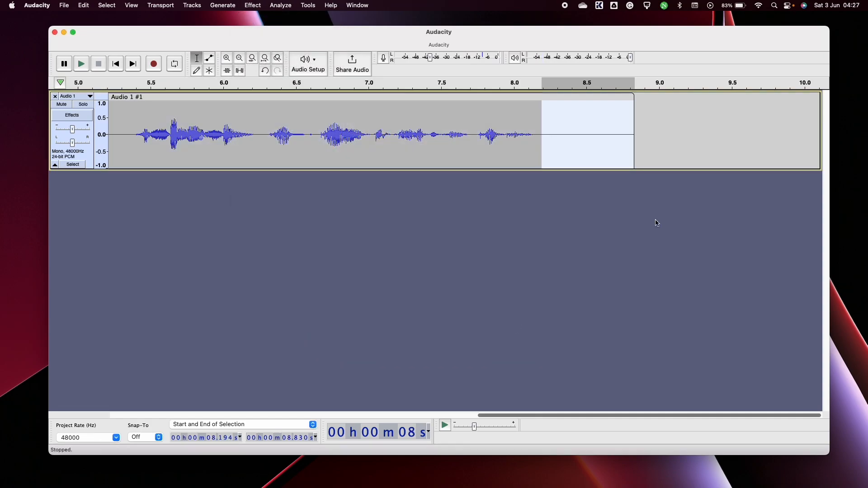
Capture the silent tail from about 8.19 to 8.83 seconds as a new Noise Reduction profile.
left_click(250, 6)
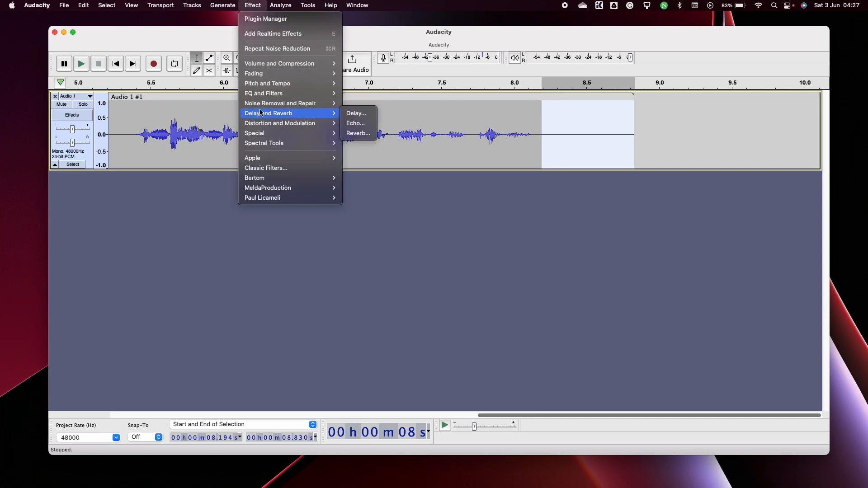
mouse_move(263, 104)
left_click(364, 133)
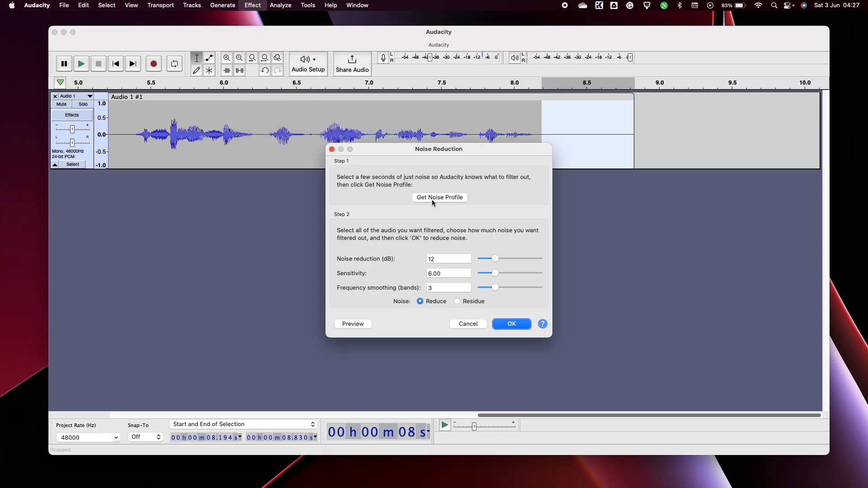
left_click(435, 197)
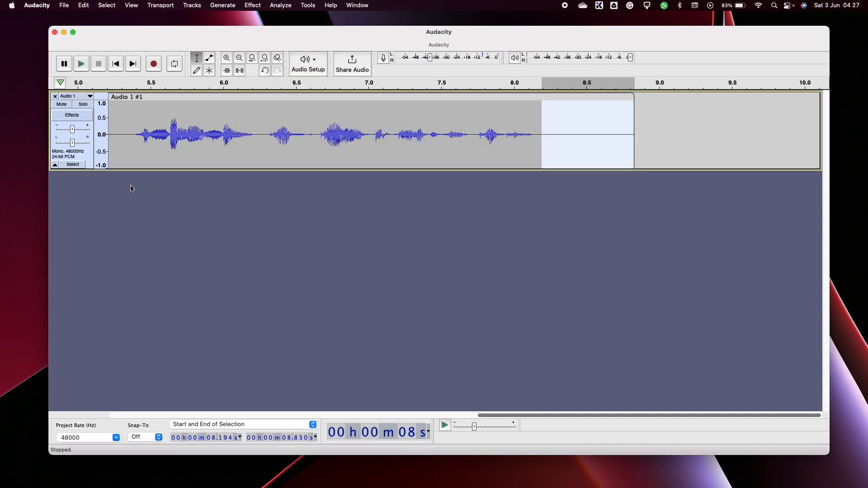
Select the whole clip and apply Noise Reduction again at 12 dB, sensitivity 6.00 and 3 frequency smoothing bands.
left_click(74, 166)
left_click(261, 4)
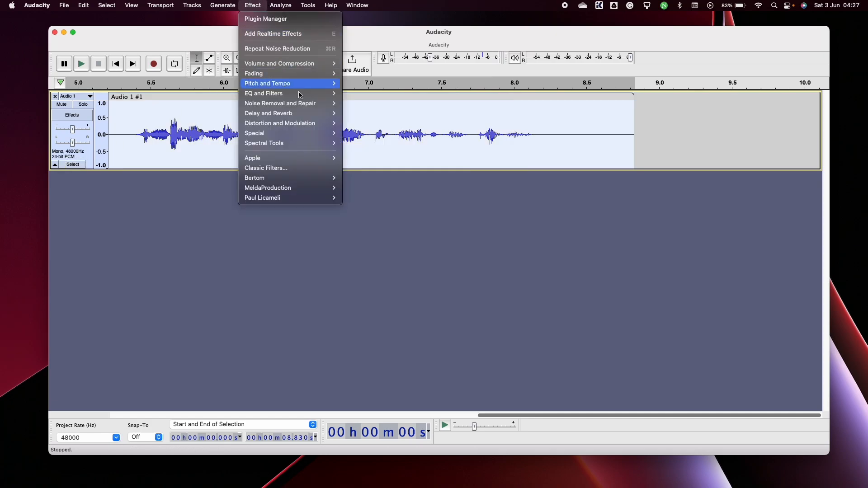
mouse_move(302, 68)
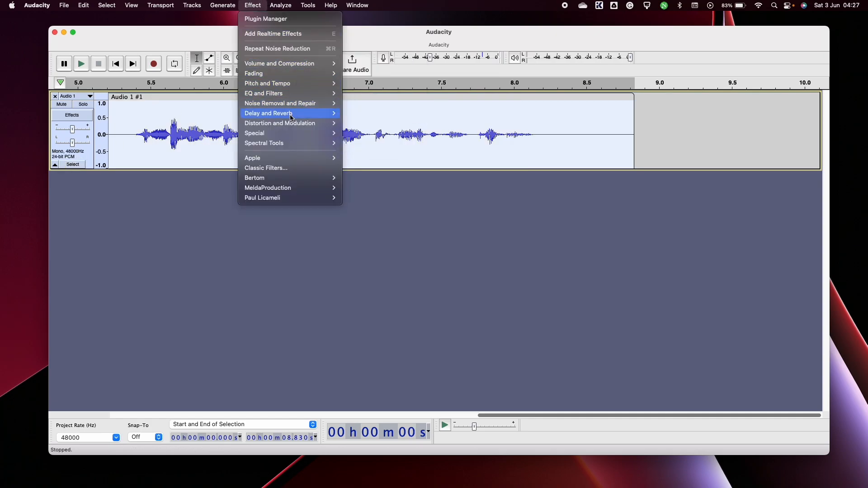
mouse_move(294, 104)
left_click(371, 133)
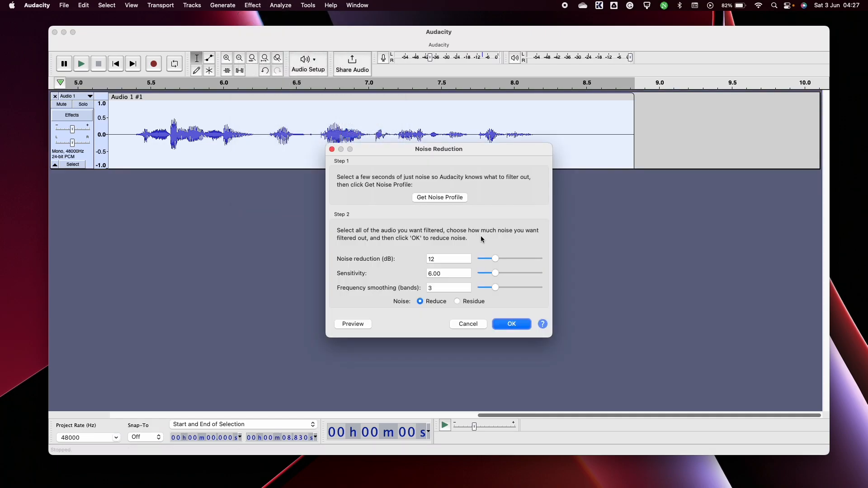
left_click(511, 325)
Play the silent tail from about 8.20 to 8.83 seconds, and the whole clip from its start, to check for noise.
left_click_drag(543, 132, 634, 123)
key("space")
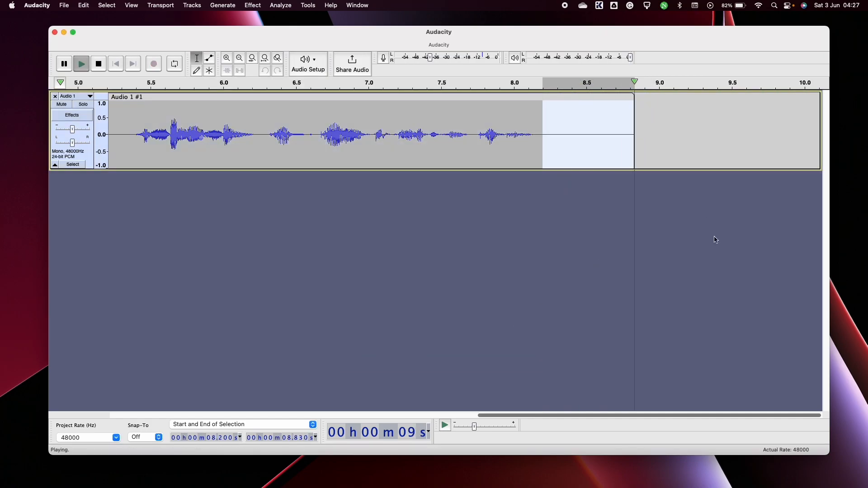
left_click(73, 165)
key("space")
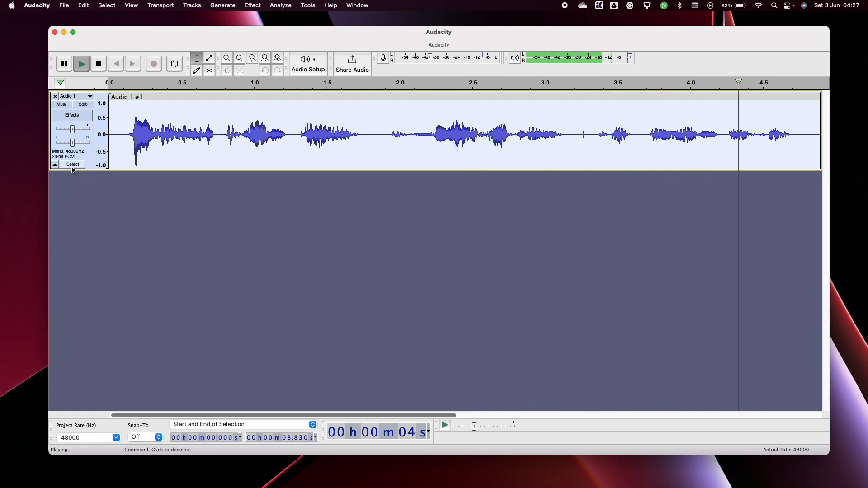
key("space")
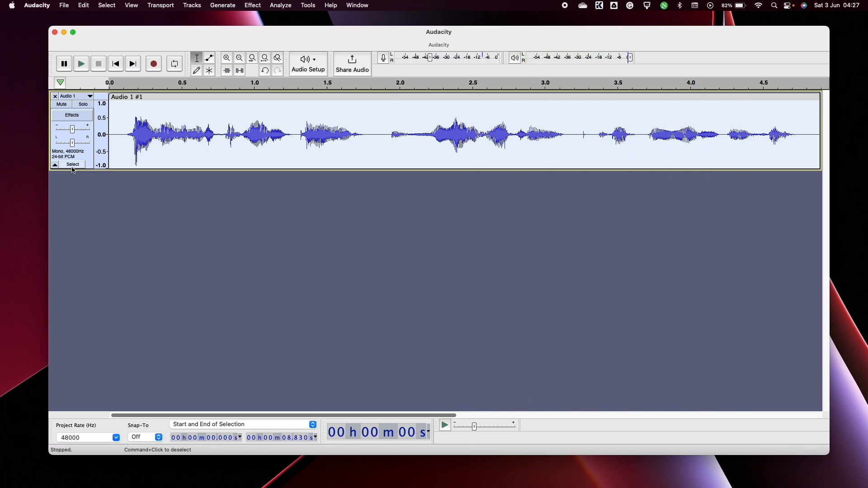
Apply Filter Curve EQ to the clip with the existing curve boosting bass by 6 dB and treble by 3 dB, and listen to the start.
left_click(253, 5)
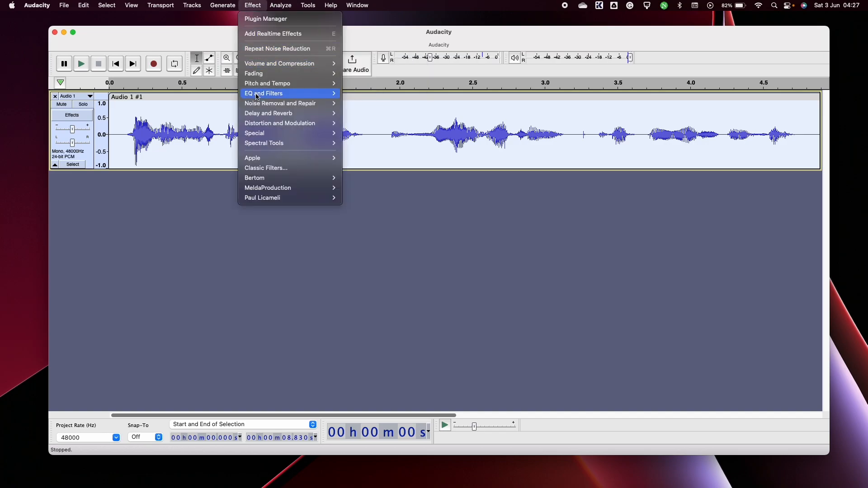
mouse_move(261, 81)
mouse_move(294, 93)
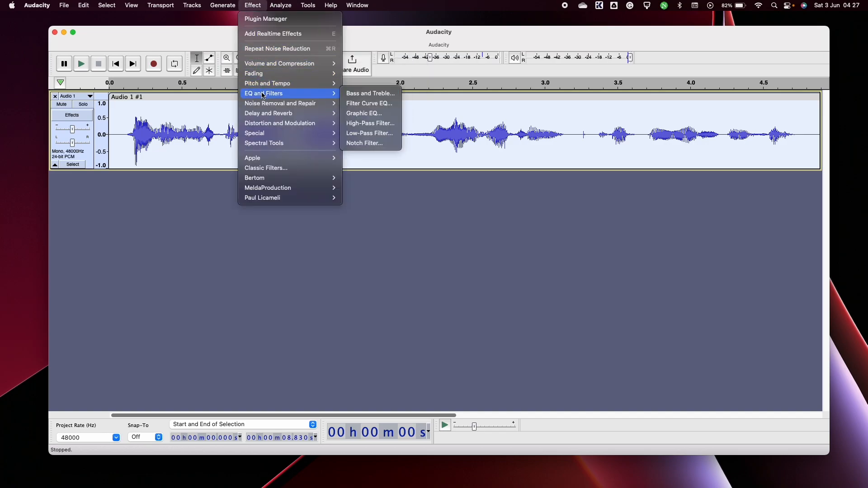
left_click(366, 103)
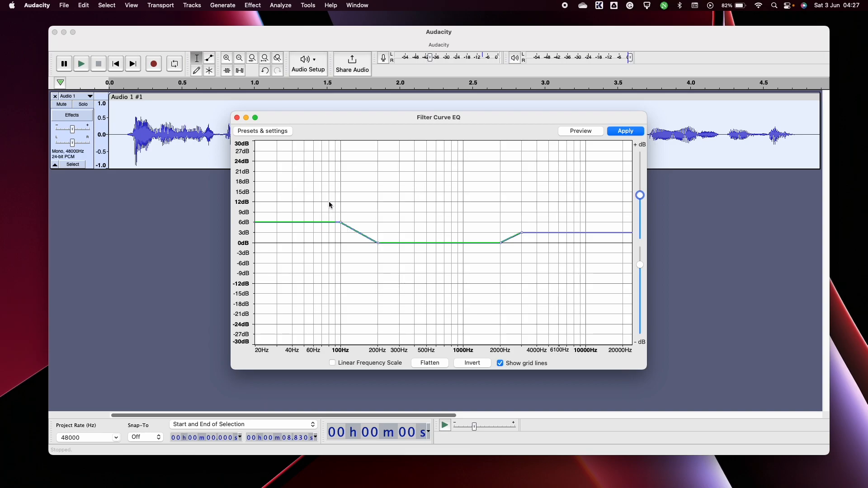
left_click(626, 131)
key("space")
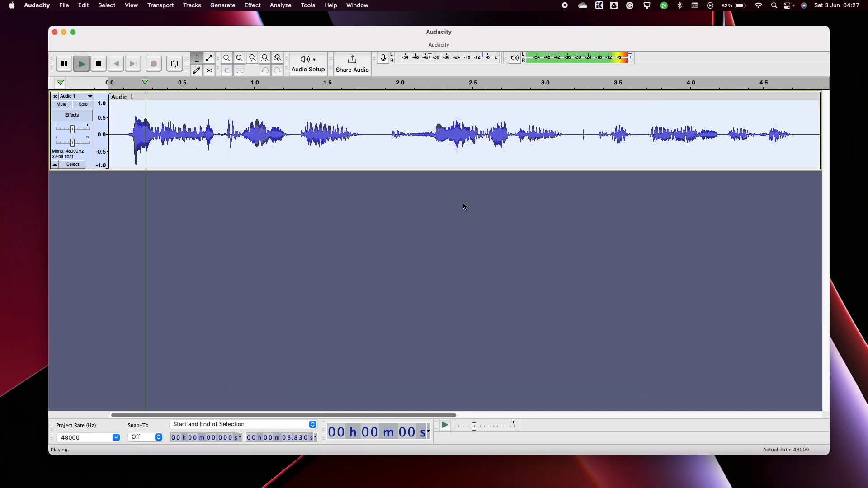
left_click(98, 63)
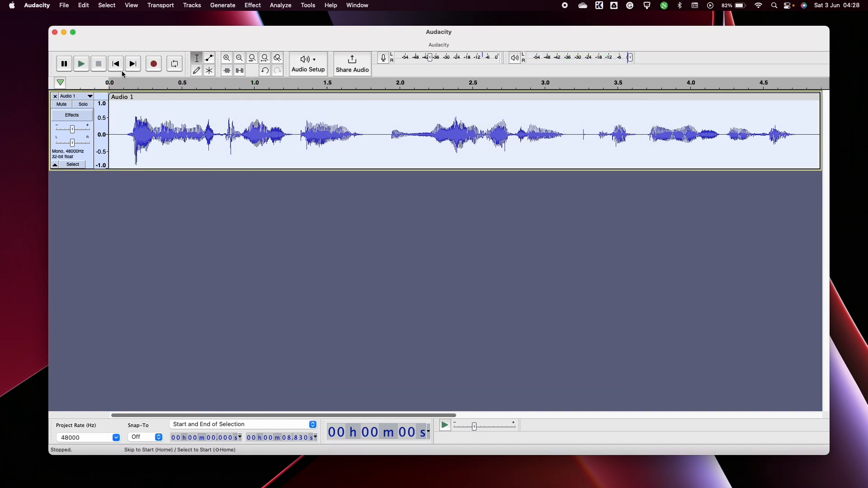
Apply a second Filter Curve EQ to the clip using a different factory preset, and listen to the start.
left_click(250, 6)
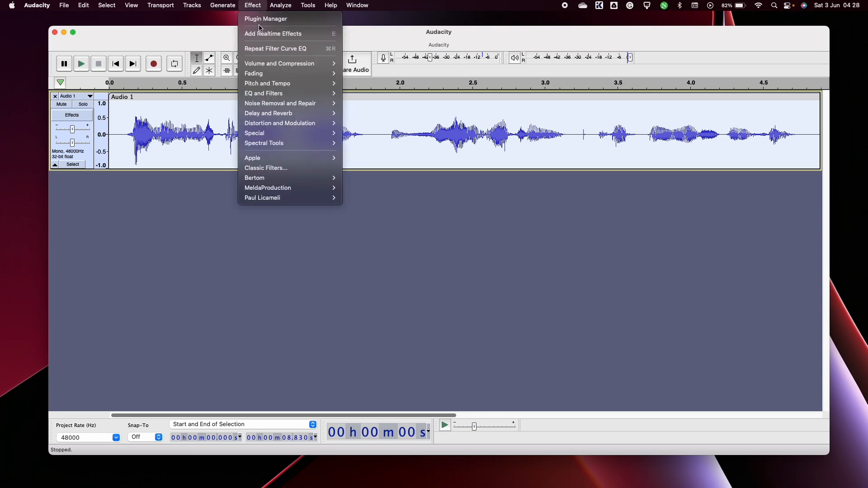
mouse_move(278, 83)
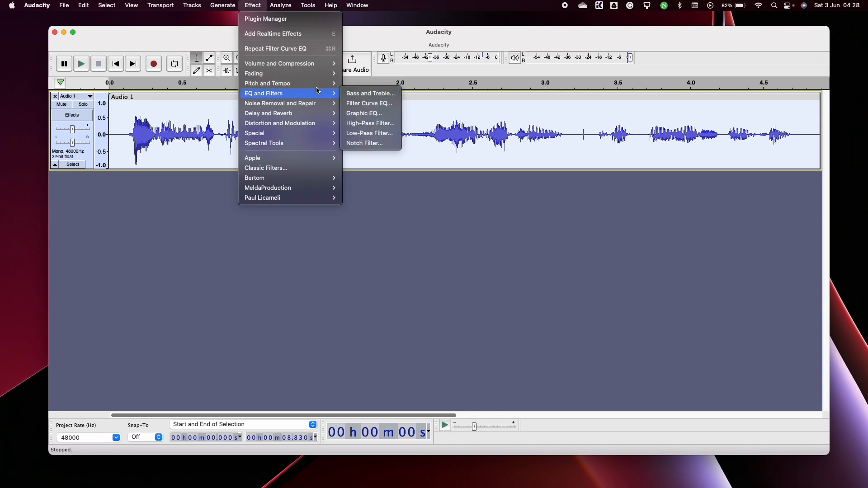
left_click(378, 107)
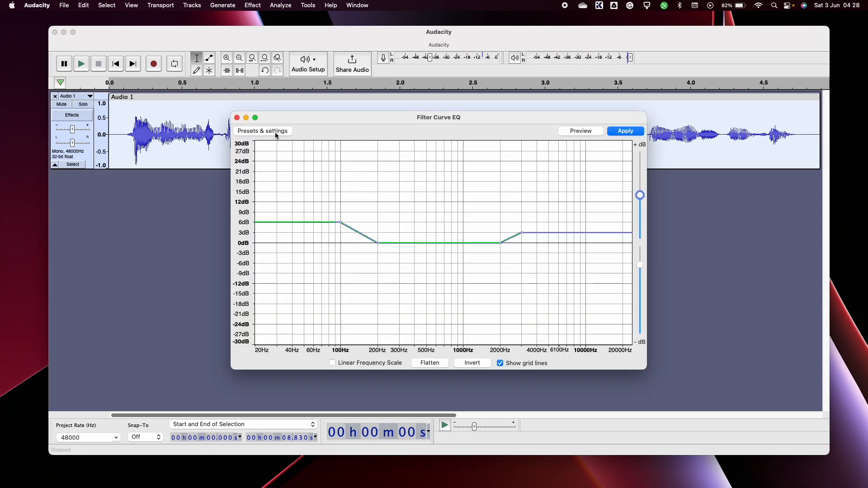
left_click(276, 132)
mouse_move(265, 175)
left_click(324, 231)
left_click(626, 132)
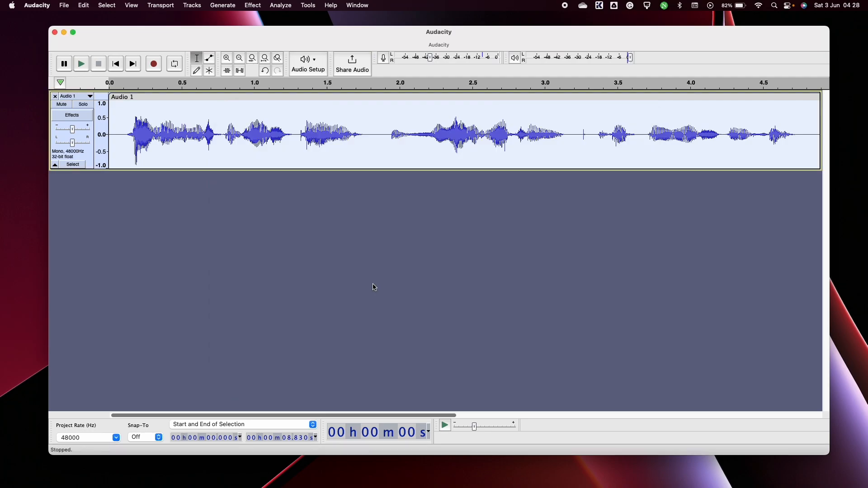
key("space")
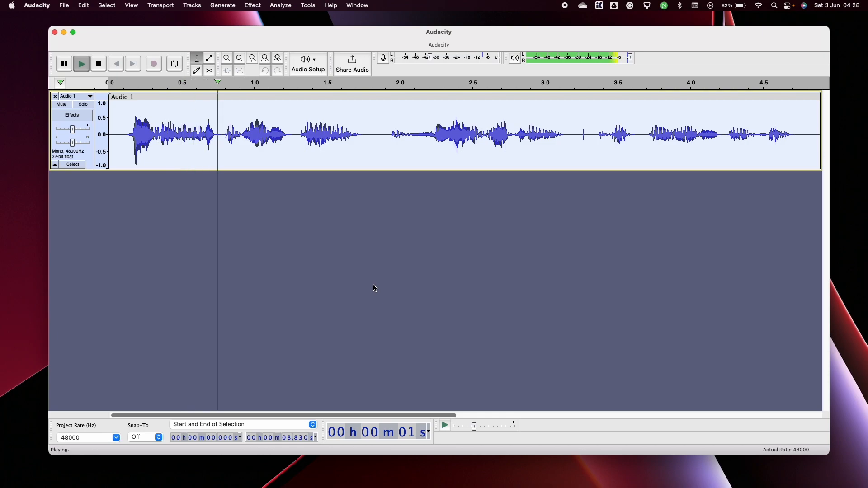
key("space")
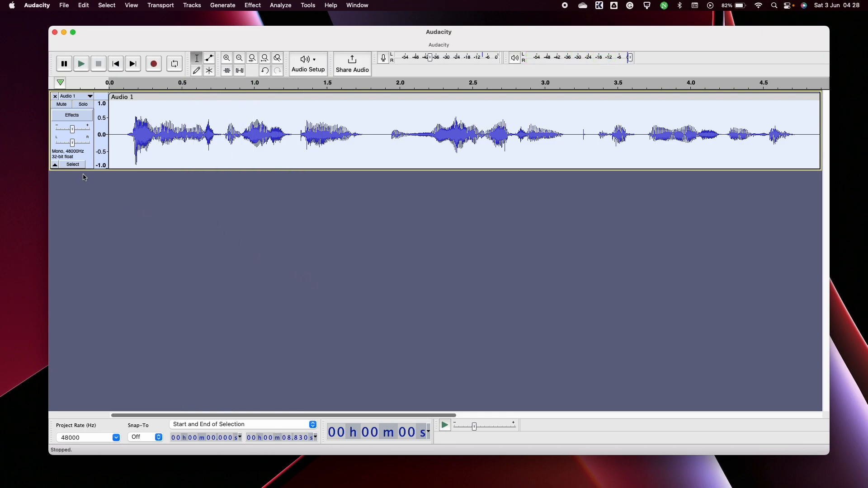
Compress the whole clip with the factory Defaults preset (threshold -12 dB, ratio 2:1, attack 0.20 secs) and play it briefly.
left_click(265, 58)
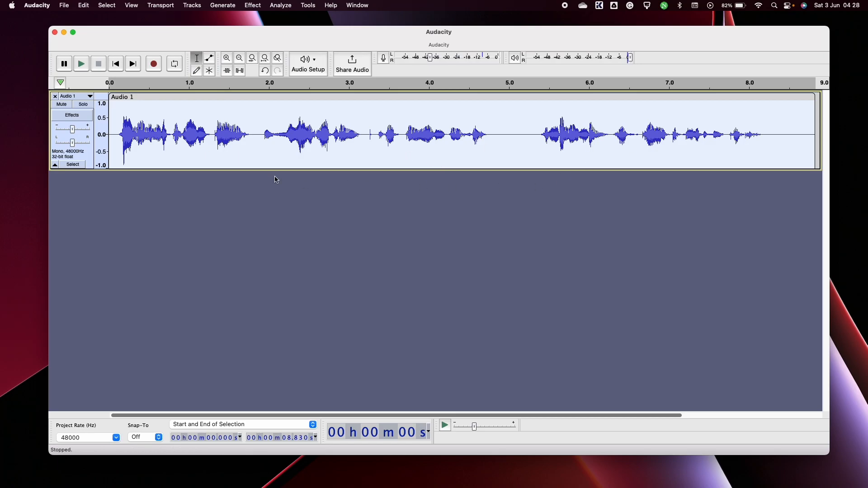
left_click(253, 6)
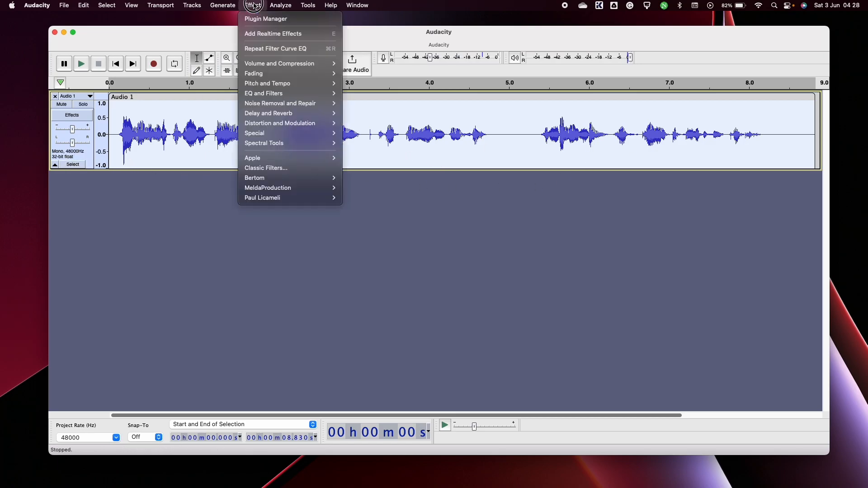
mouse_move(267, 67)
left_click(365, 83)
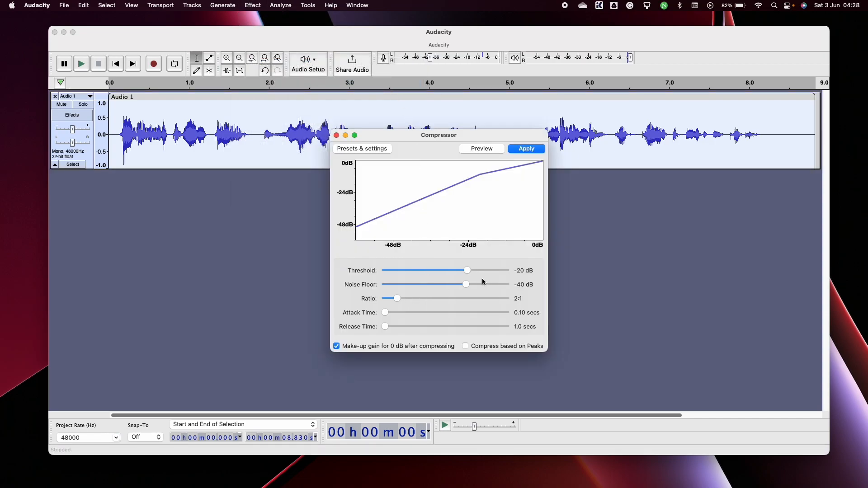
left_click(361, 151)
mouse_move(362, 192)
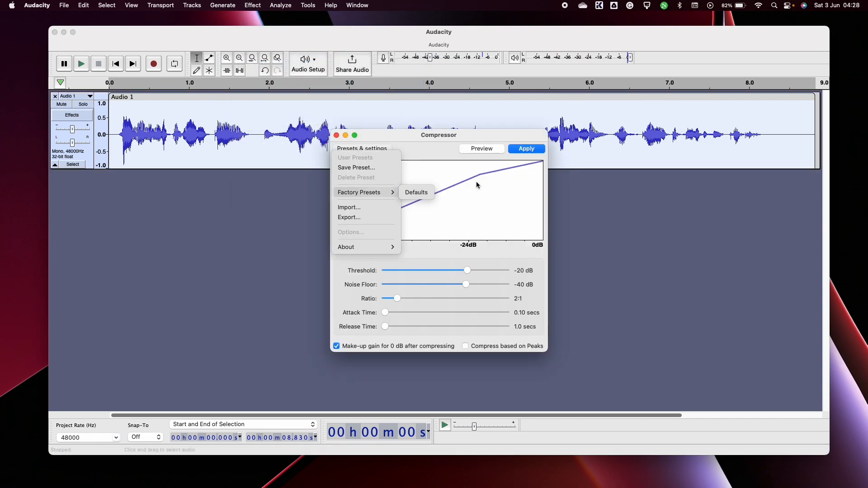
left_click(420, 192)
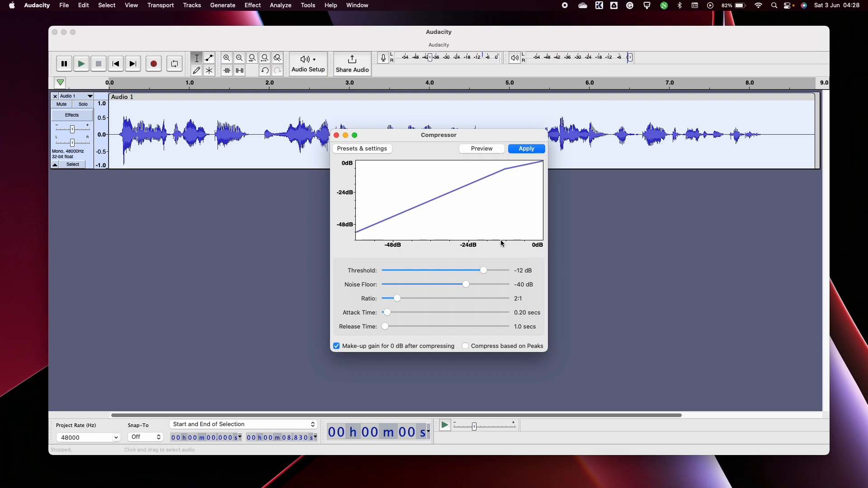
left_click(525, 150)
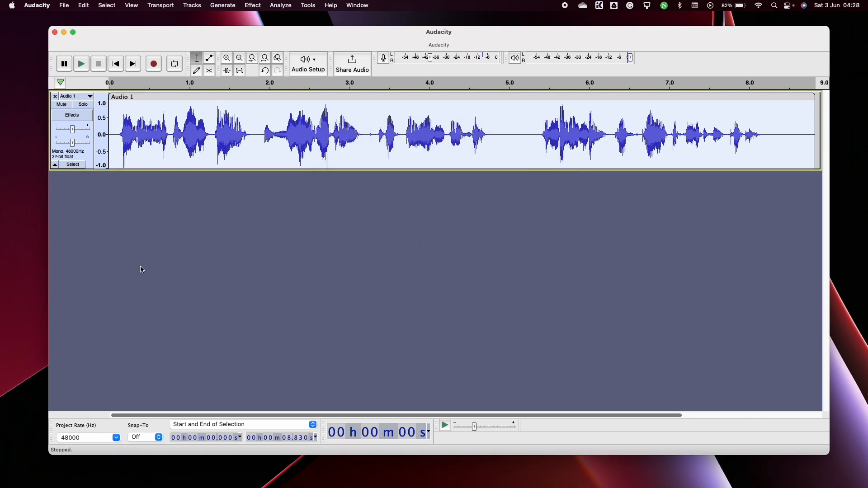
key("space")
key("space")
Try Loudness Normalization of the clip to a perceived loudness of -23.0 LUFS, and undo it.
left_click(253, 5)
mouse_move(289, 96)
left_click(371, 101)
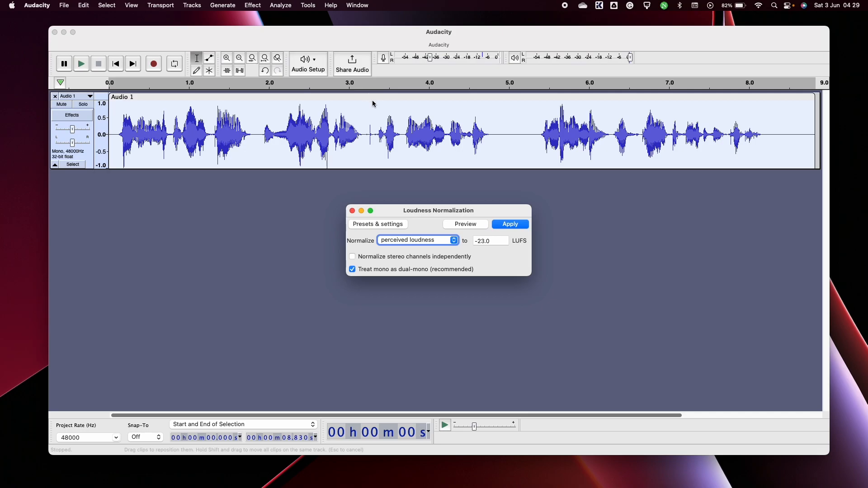
left_click(521, 226)
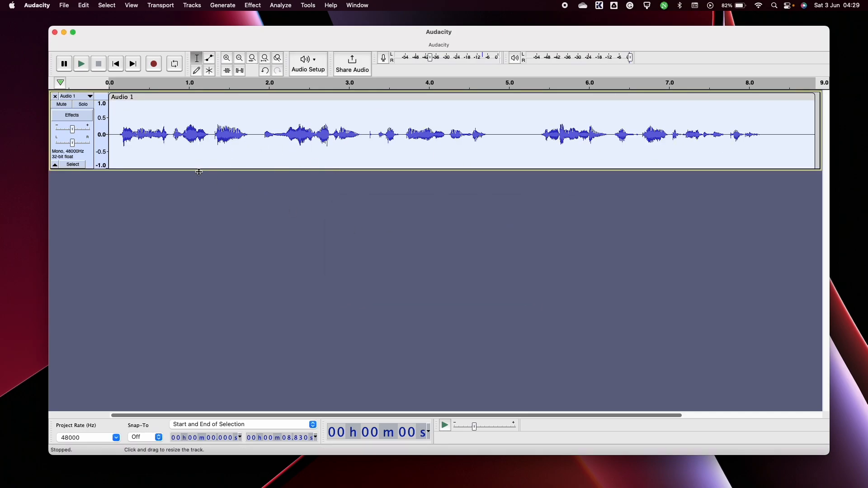
key("super+z")
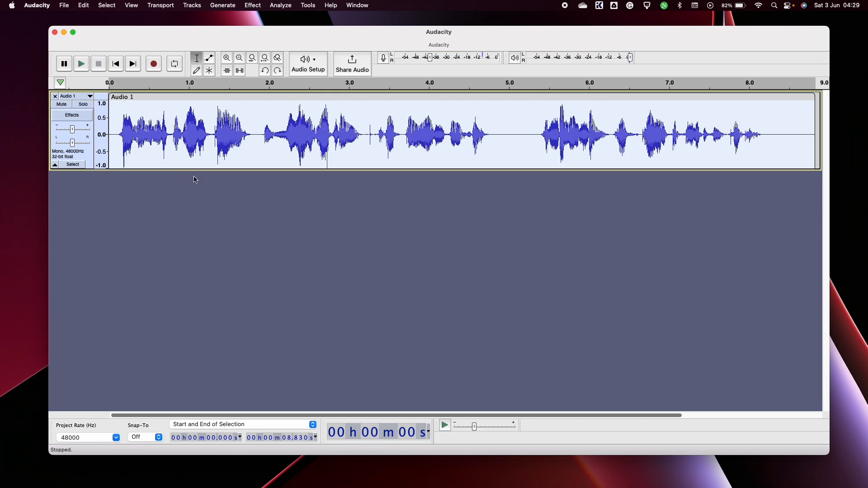
Apply the Limiter to the whole clip with its existing settings and play the result.
left_click(253, 4)
mouse_move(270, 67)
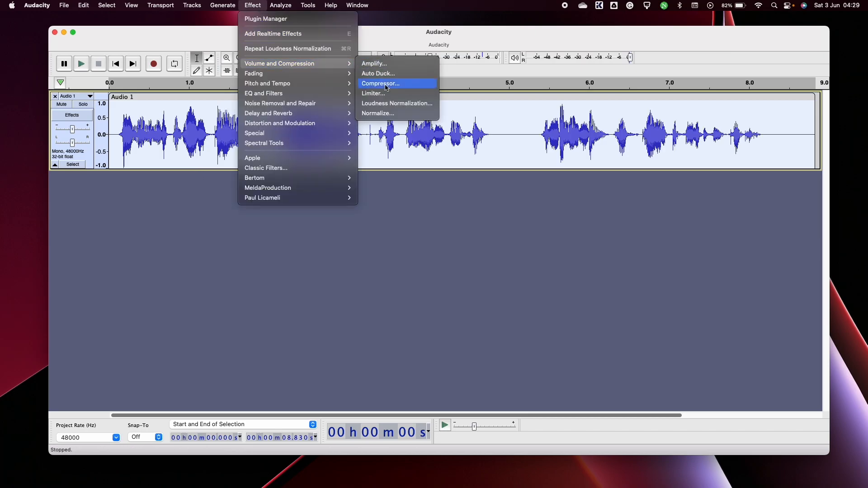
left_click(373, 93)
left_click(522, 196)
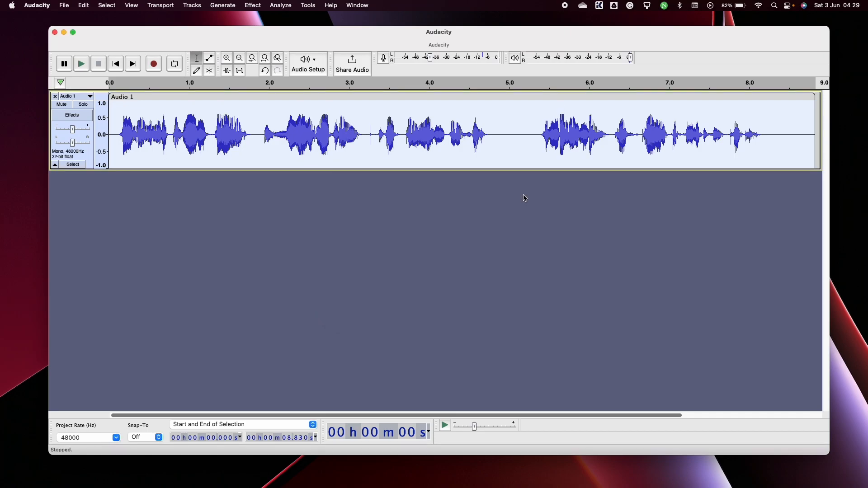
key("space")
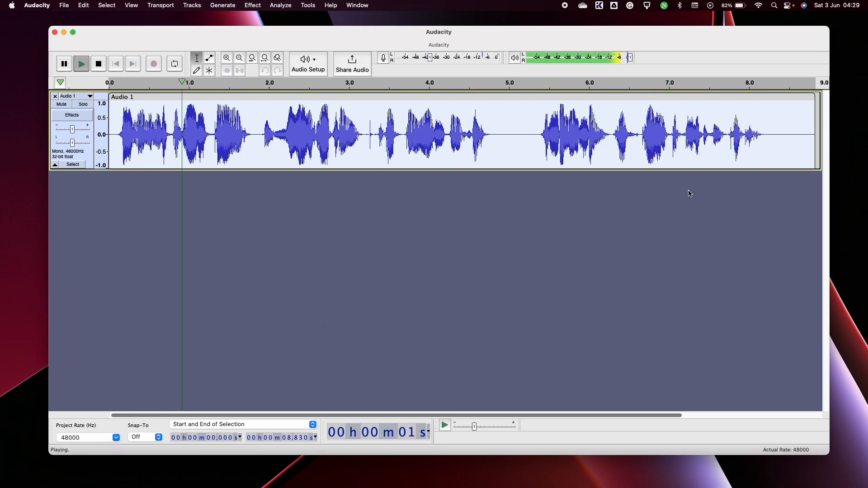
Apply the Soft Clip Limiter to the whole clip with a lower limit level and no make-up gain, and play the start.
key("space")
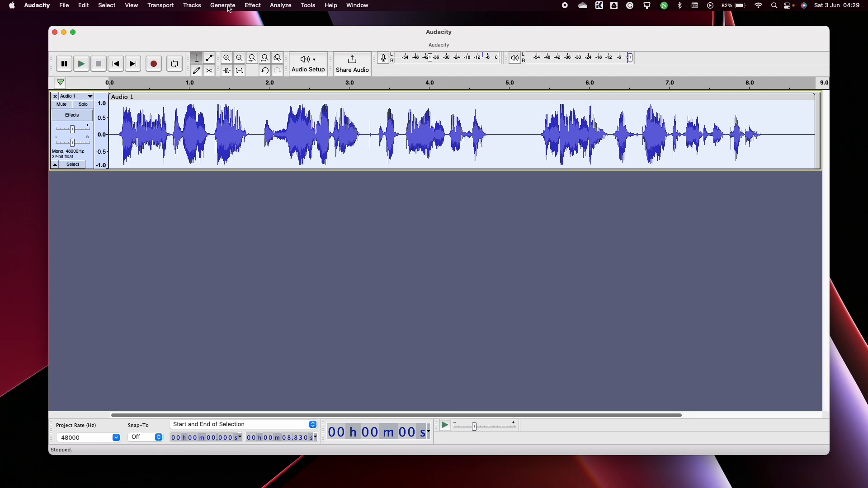
left_click(258, 7)
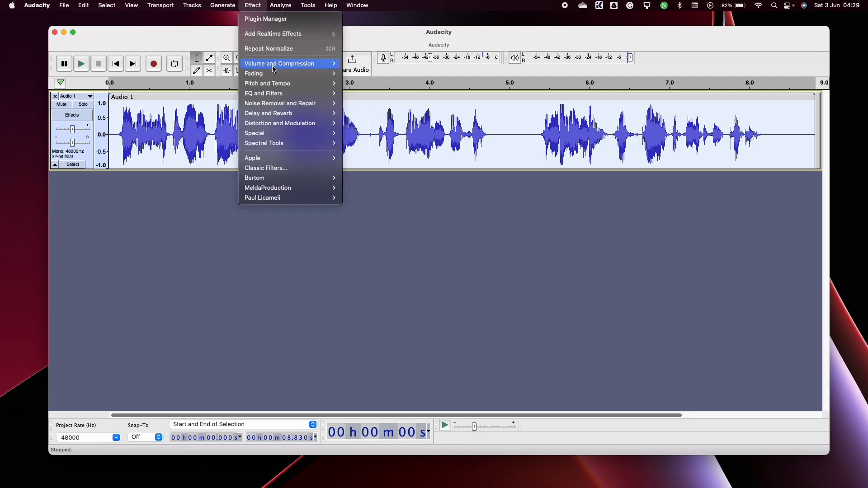
mouse_move(312, 64)
left_click(374, 94)
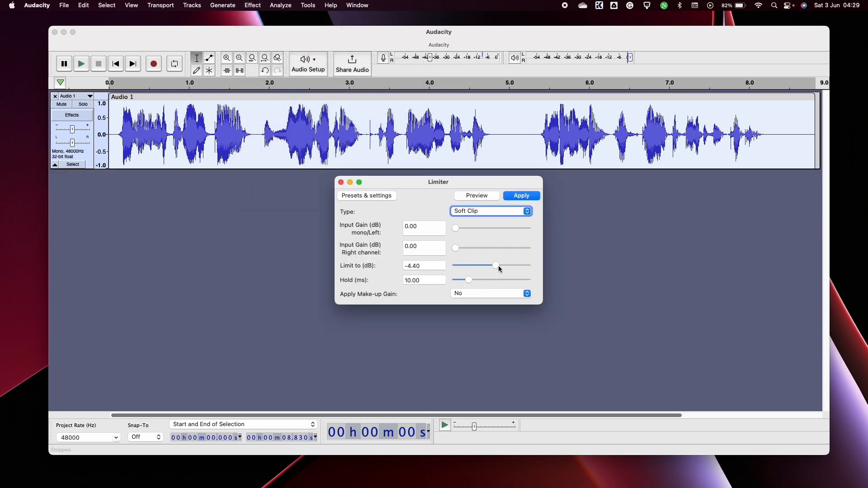
left_click_drag(498, 268, 483, 267)
left_click(523, 195)
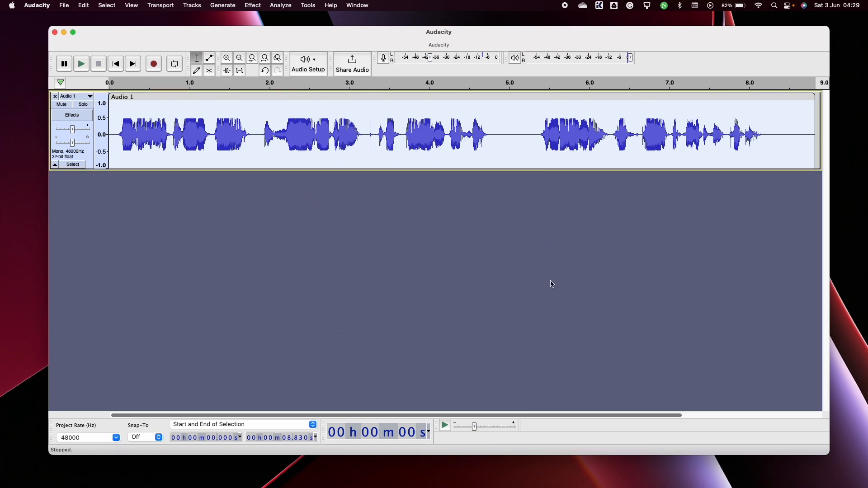
key("space")
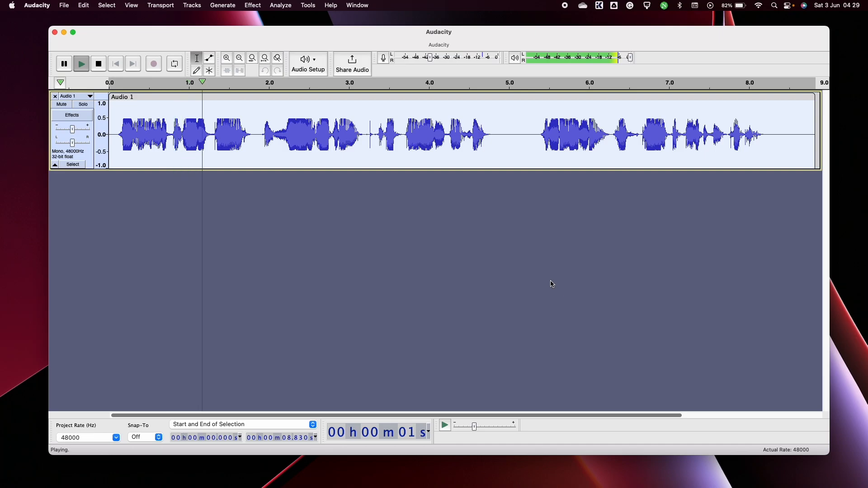
key("space")
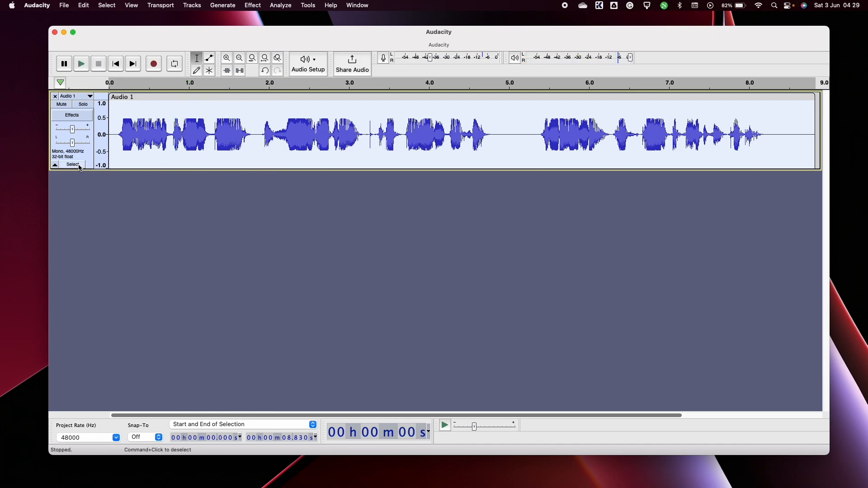
Try Loudness Normalization to a perceived loudness of -23.0 LUFS, play the result, and undo both it and the last limiting.
left_click(276, 5)
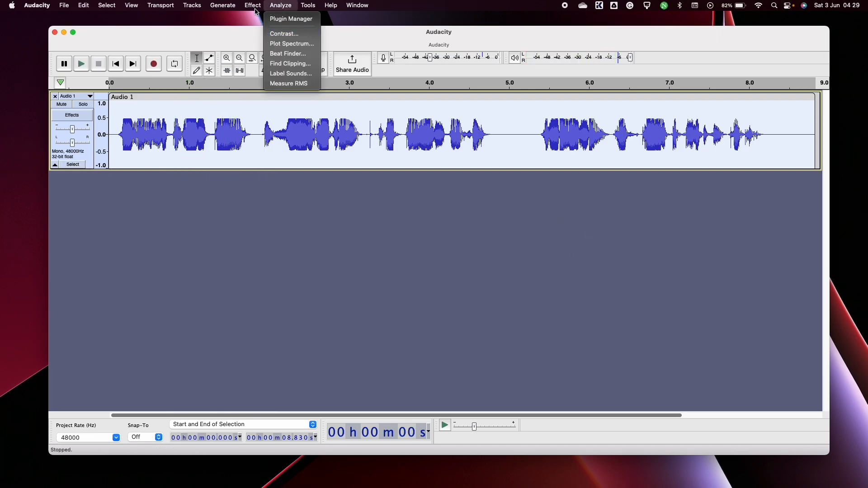
mouse_move(254, 6)
mouse_move(277, 65)
left_click(382, 104)
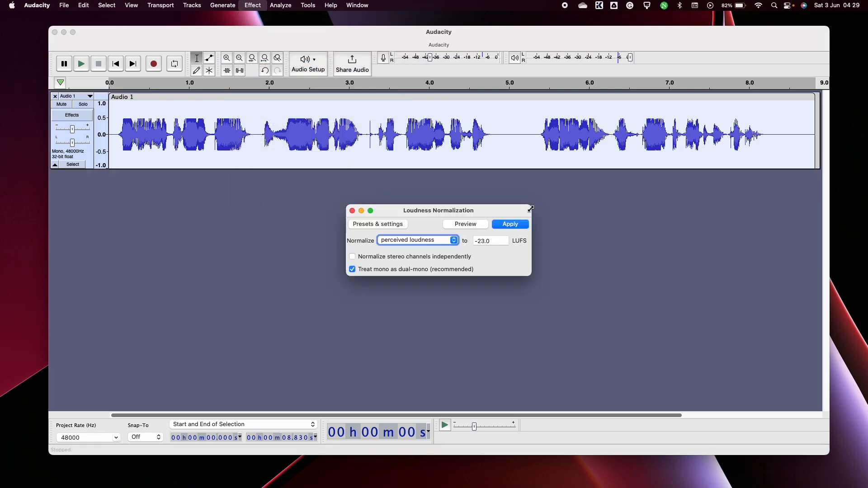
left_click(520, 225)
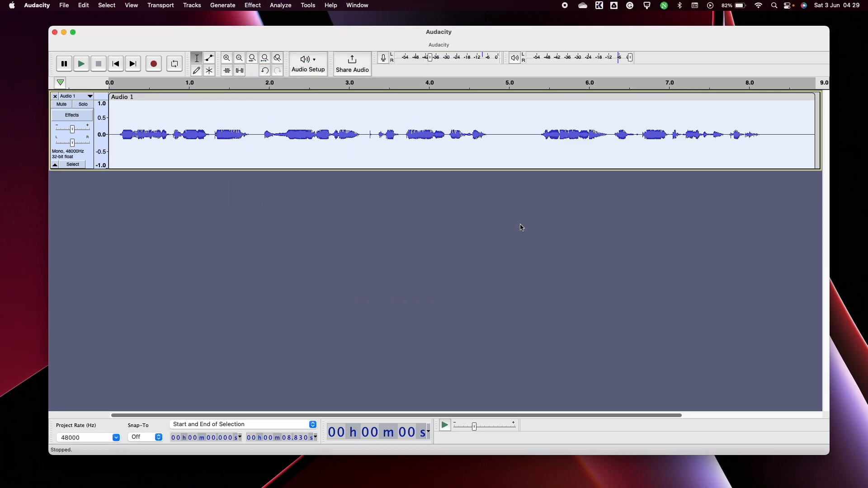
key("space")
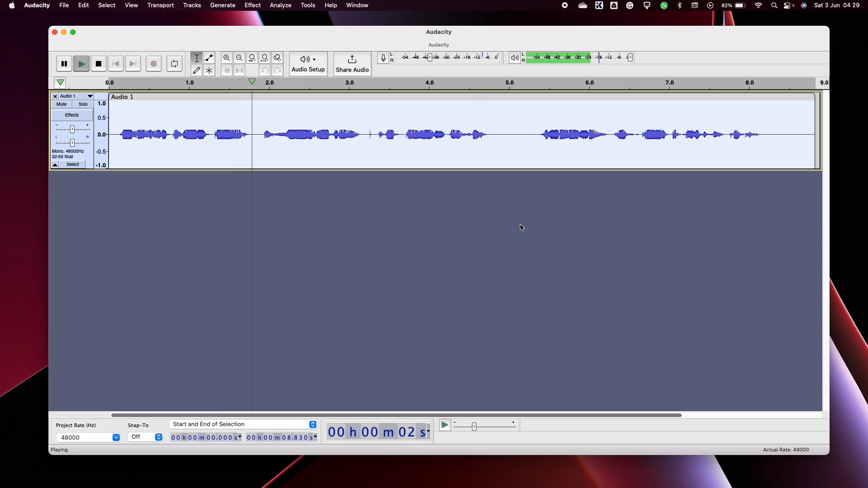
key("space")
key("super+z")
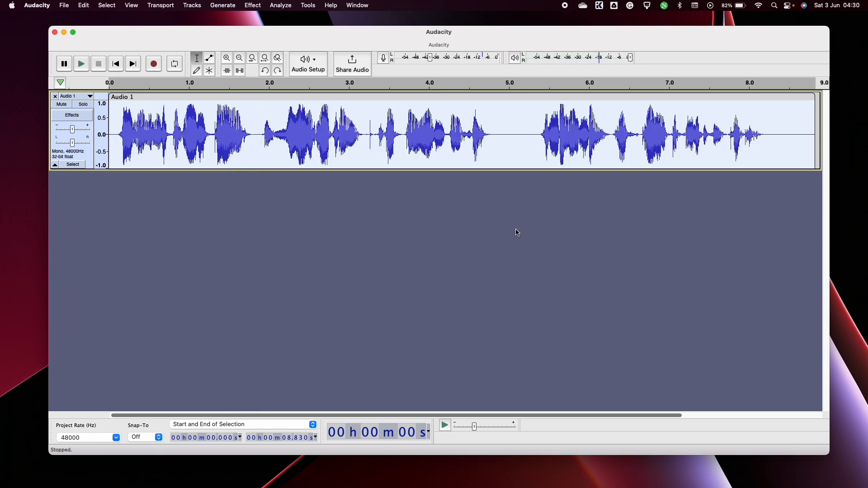
Undo the earlier level and dynamics effects one at a time, playing the clip at each stage to compare.
key("space")
key("space")
key("space")
key("space")
key("super+shift+z")
key("super+z")
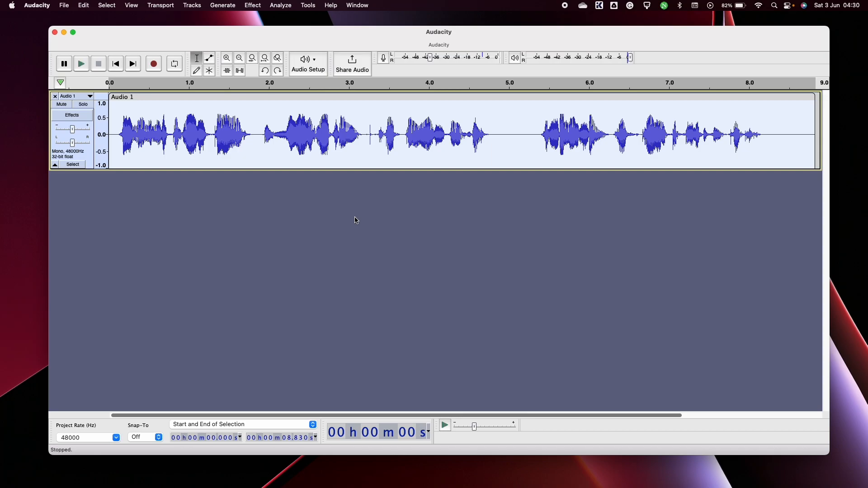
key("space")
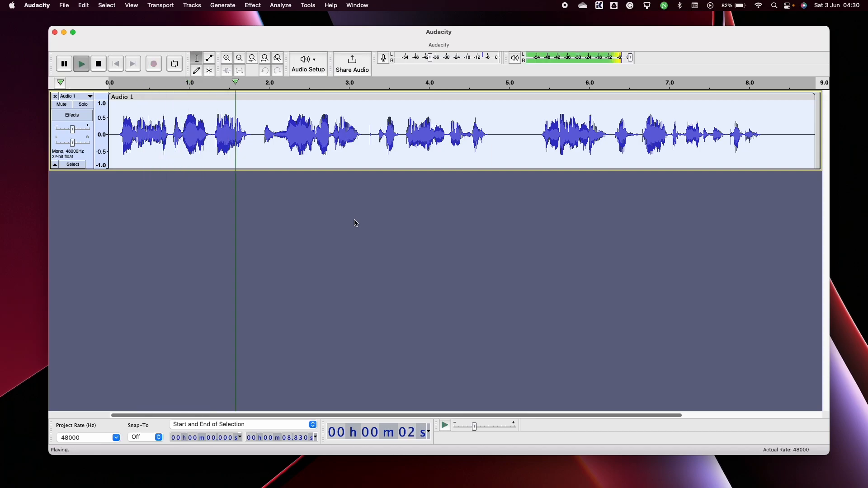
key("space")
key("super+z")
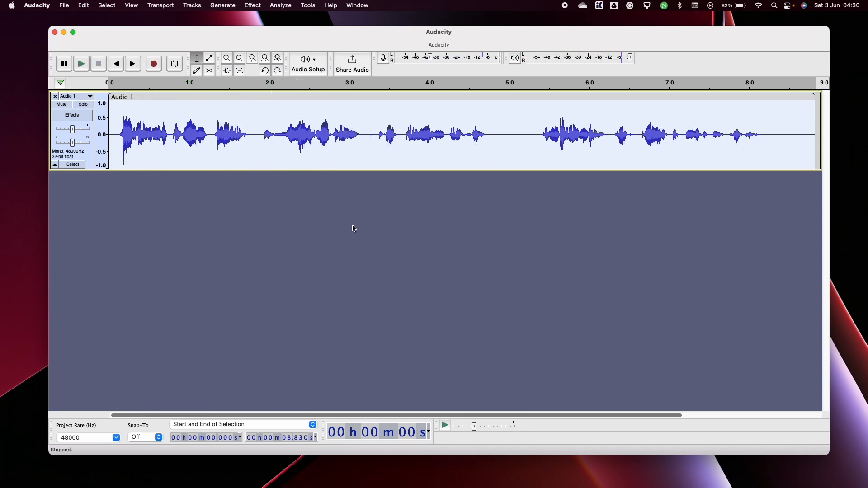
key("space")
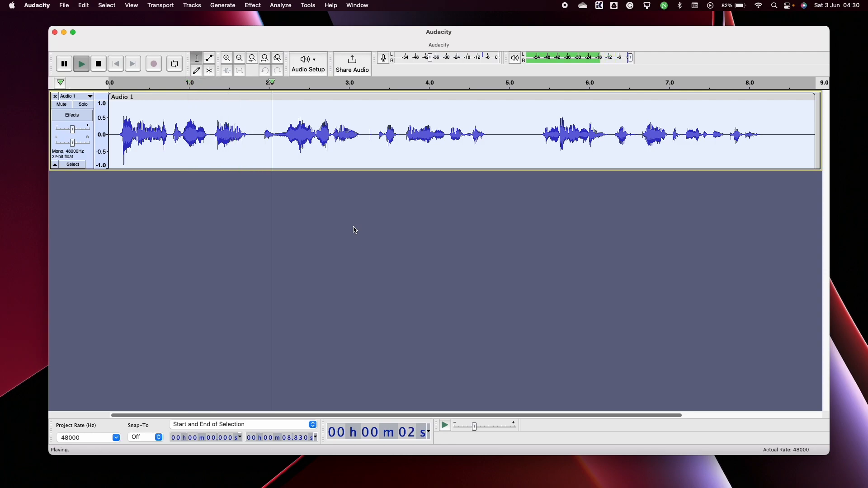
key("space")
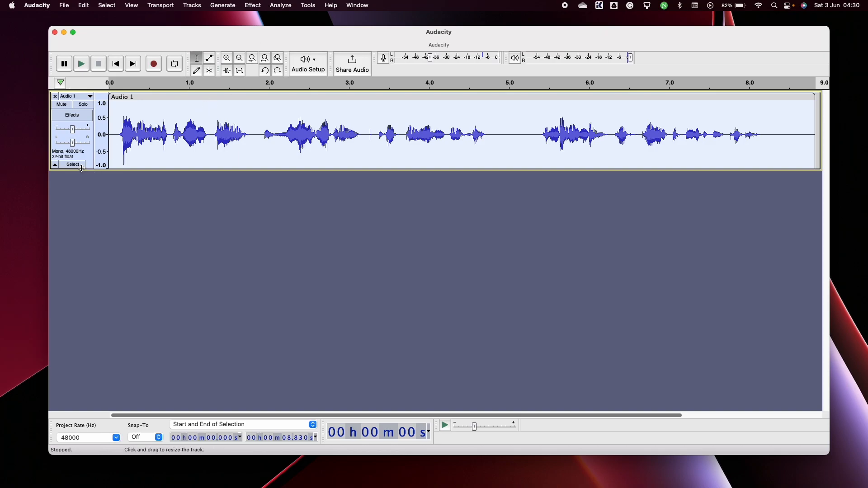
Amplify the whole clip by -1.5 dB without allowing clipping, and play the result.
left_click(281, 5)
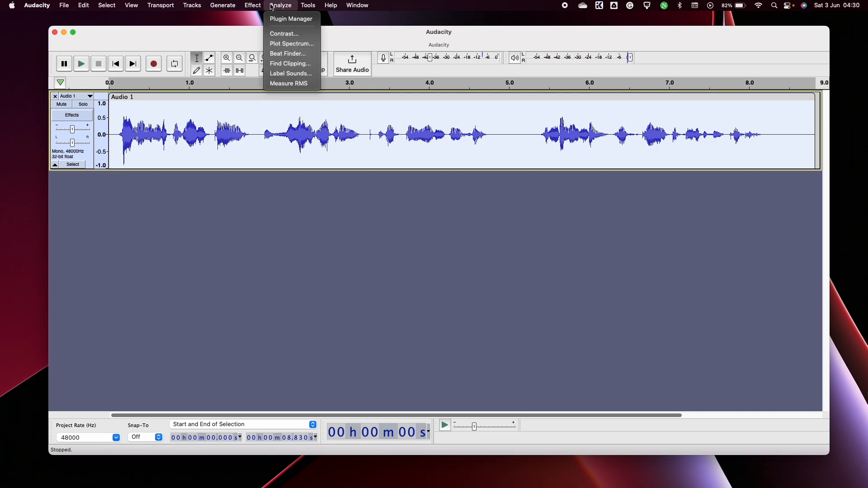
mouse_move(255, 6)
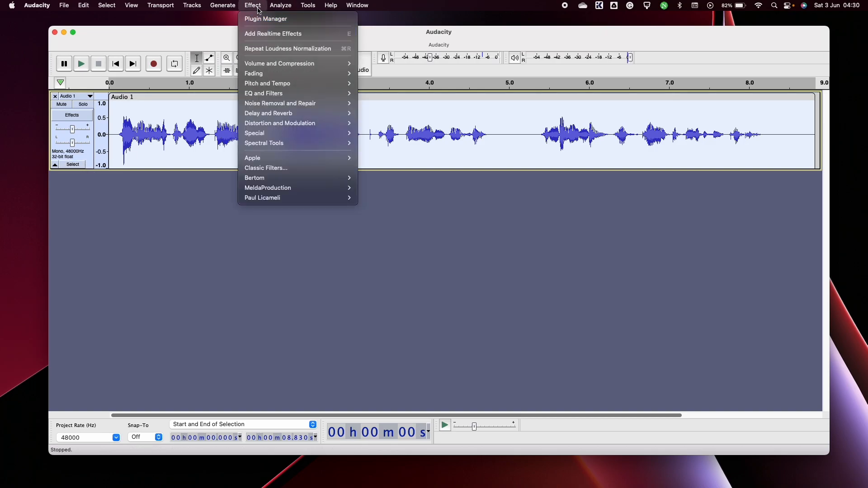
mouse_move(262, 95)
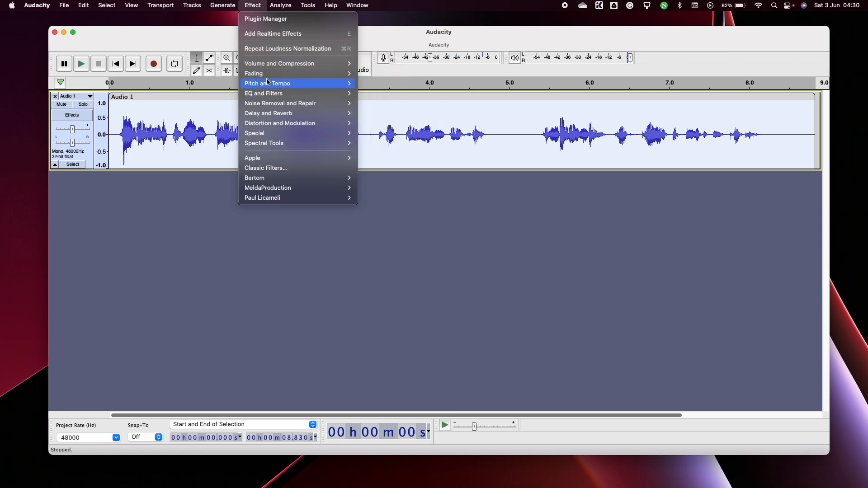
left_click(384, 64)
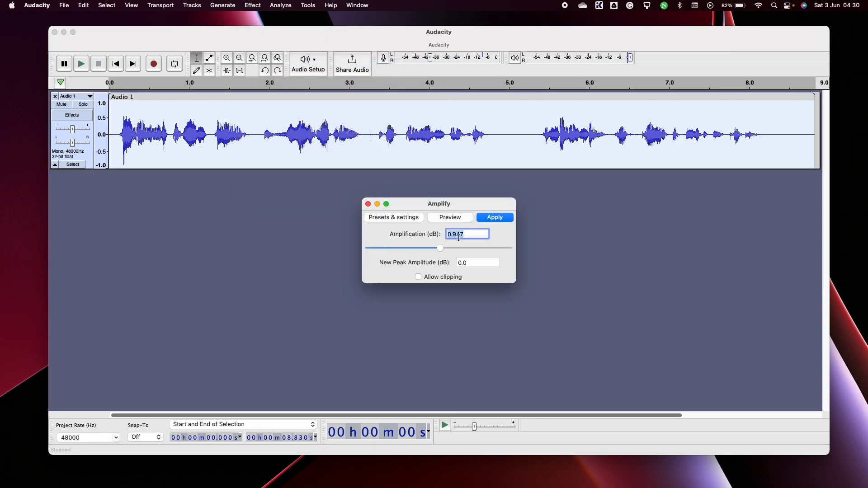
left_click_drag(440, 250, 438, 251)
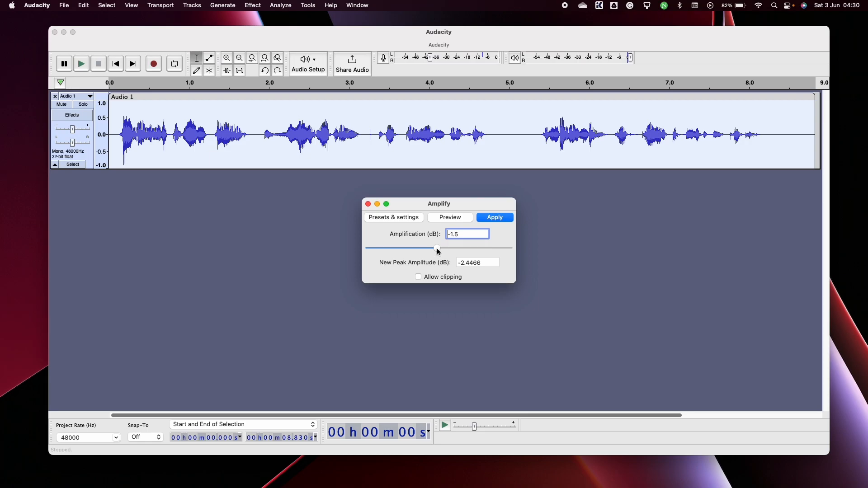
left_click(491, 220)
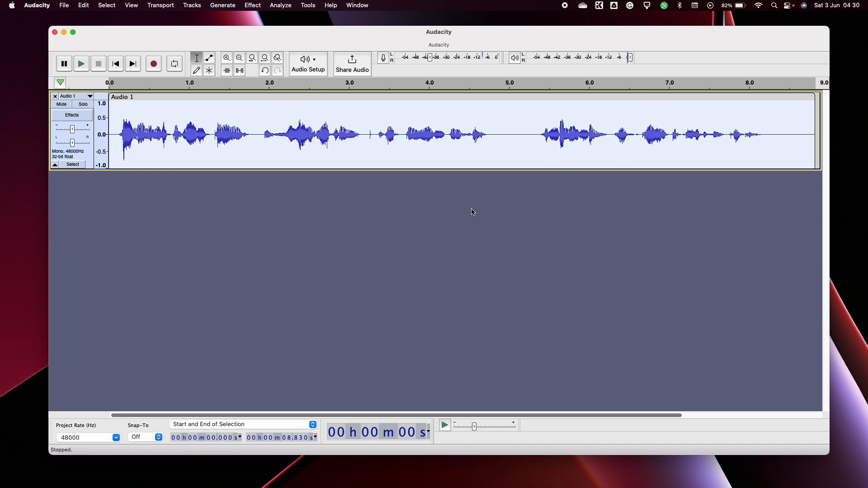
key("space")
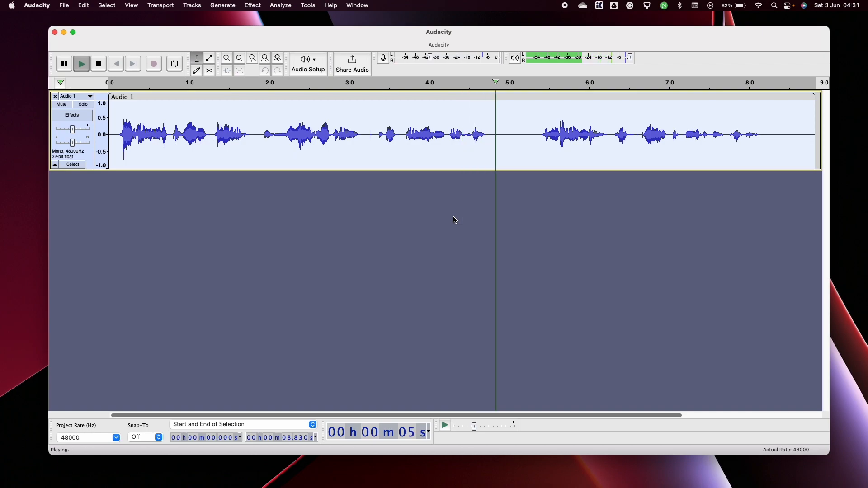
key("space")
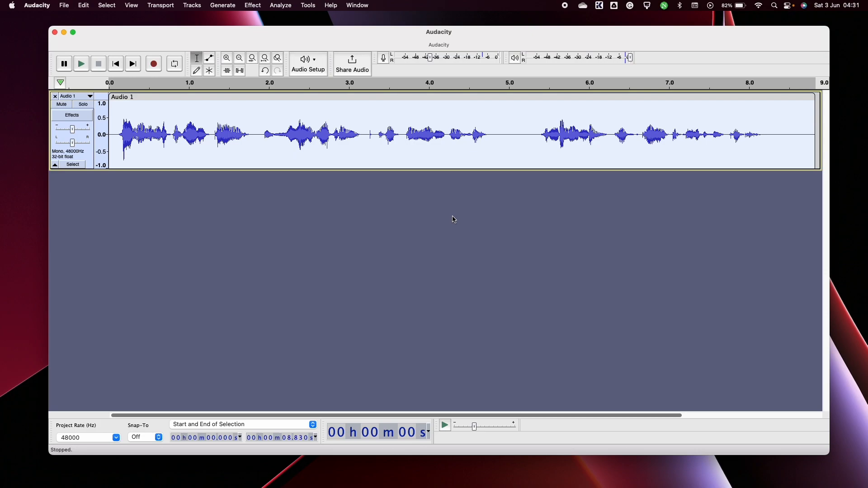
Delete the silence between 4.802 s and 5.322 s, and trim the clip's end back to about 7.9 s.
left_click_drag(492, 129, 535, 126)
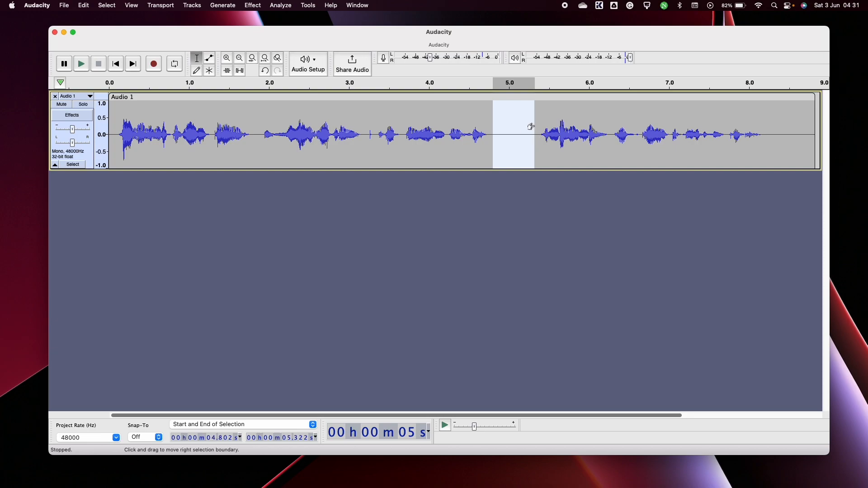
key("Delete")
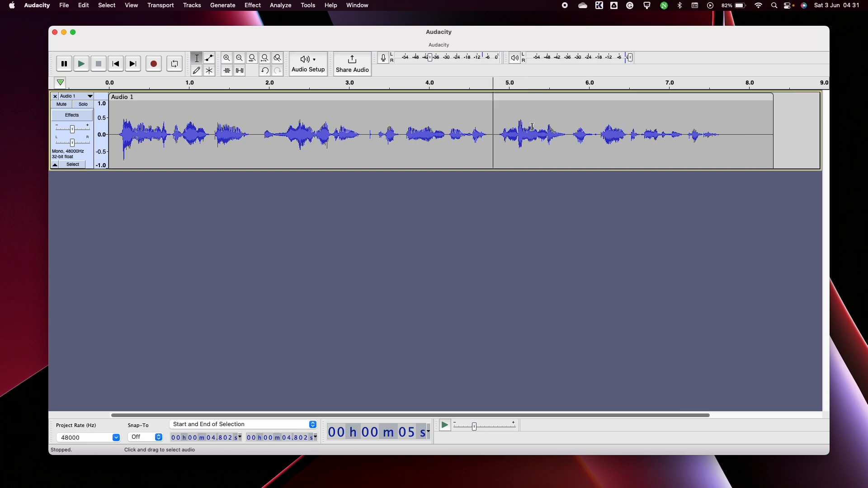
left_click(777, 112)
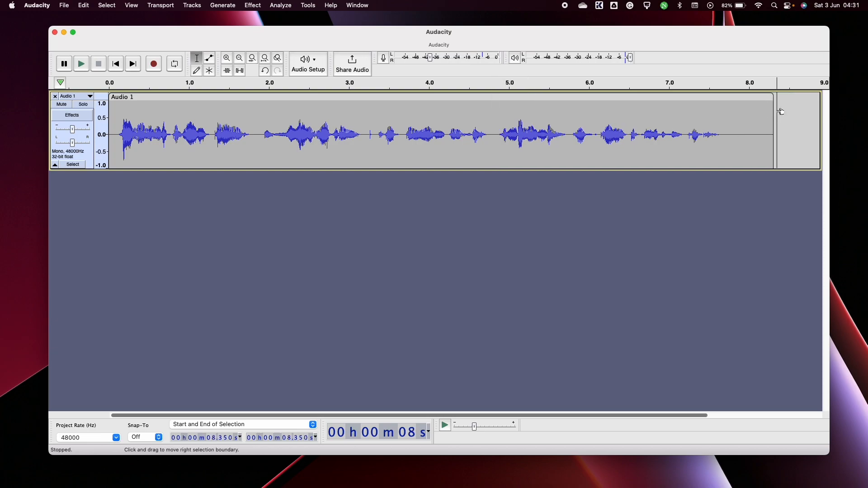
left_click_drag(774, 107, 738, 109)
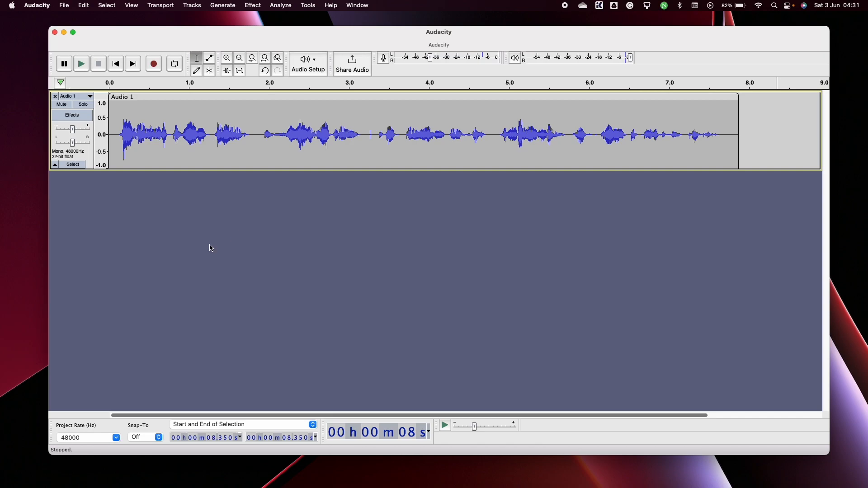
left_click(64, 5)
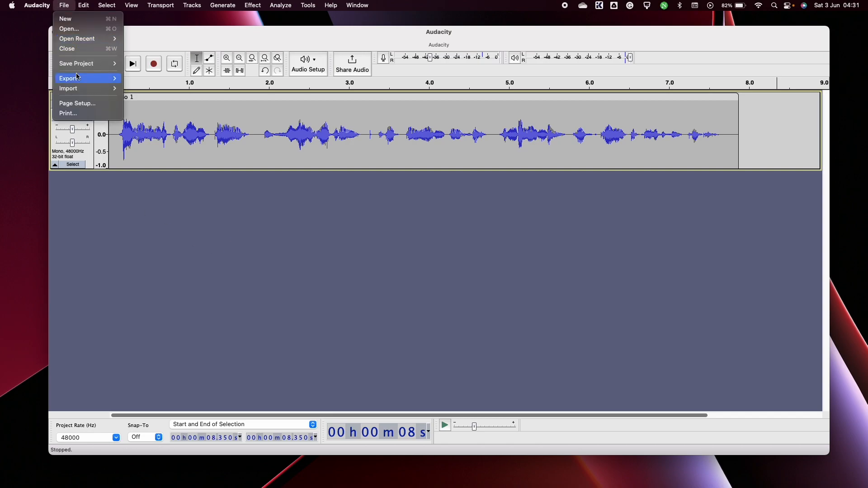
mouse_move(74, 78)
left_click(303, 285)
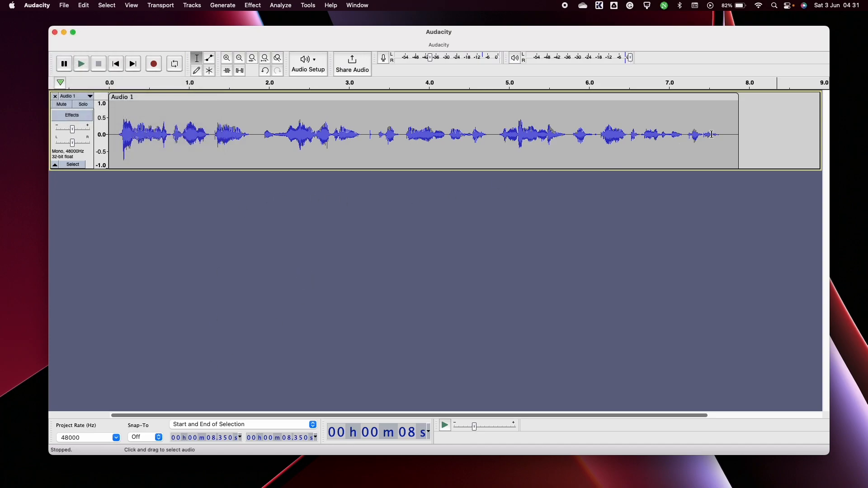
Try a Fade Out on the clip's tail from 7.135 s to 7.604 s, play it, and undo the fade.
left_click_drag(682, 131, 721, 131)
left_click(548, 208)
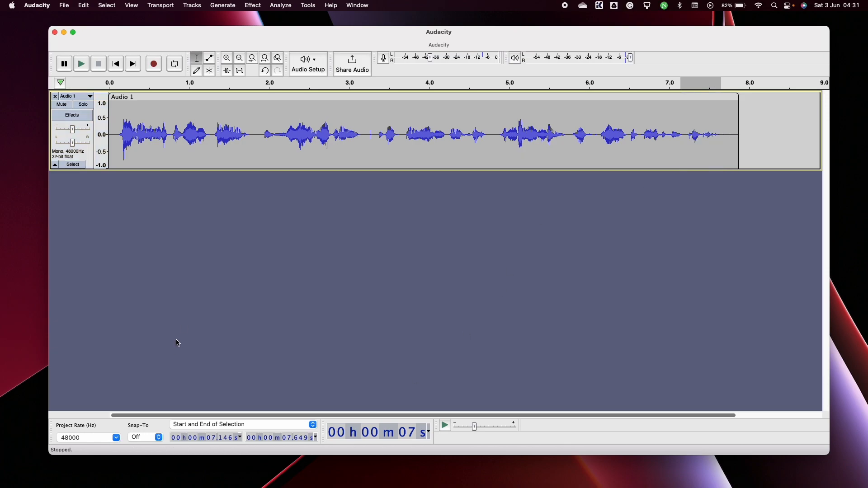
left_click_drag(680, 129, 717, 129)
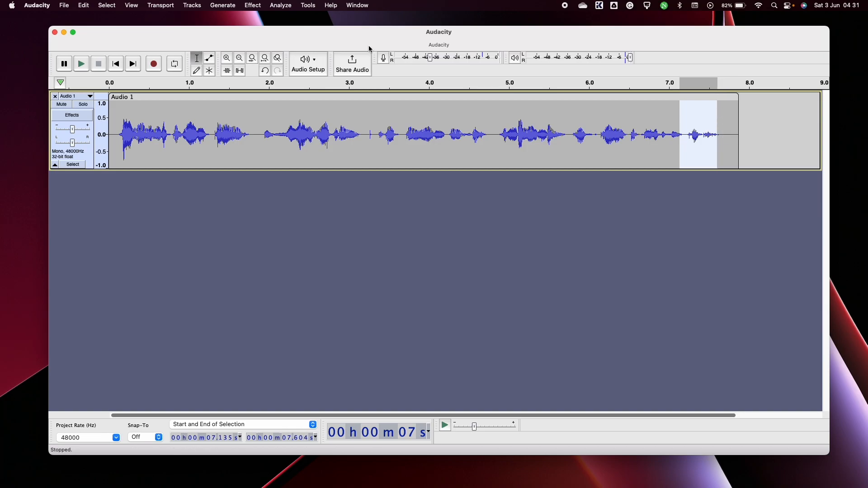
left_click(253, 5)
mouse_move(257, 75)
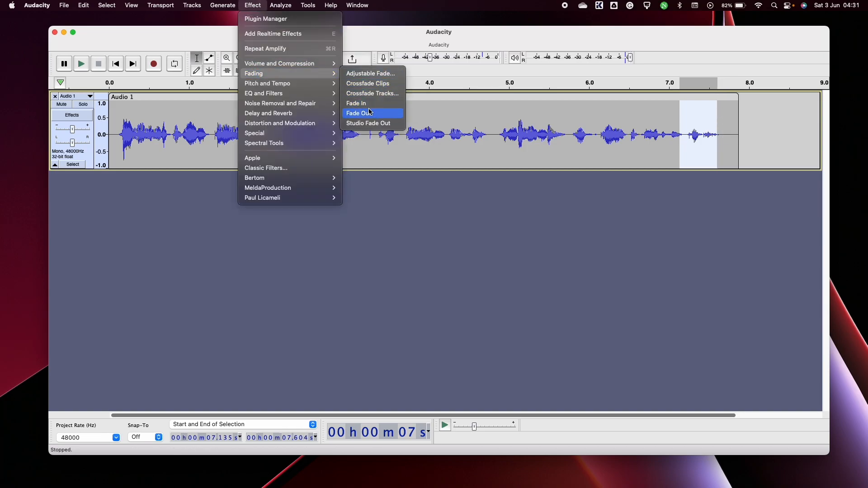
left_click(371, 114)
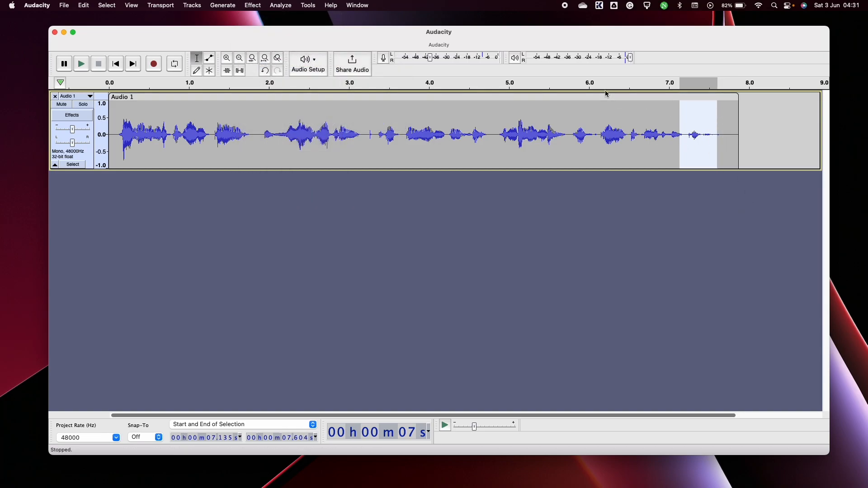
left_click(566, 88)
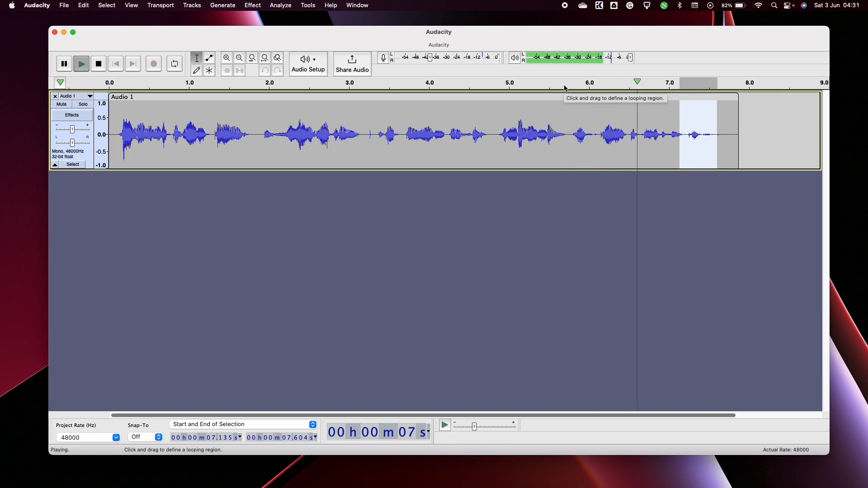
key("super+z")
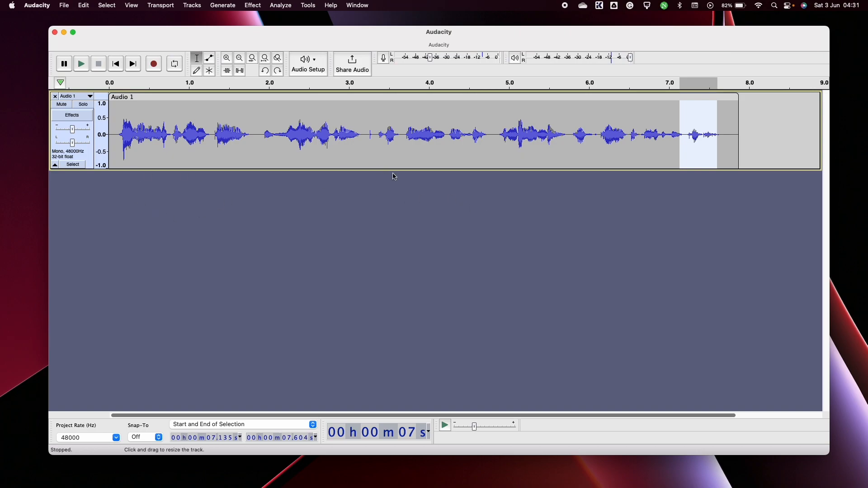
left_click(409, 233)
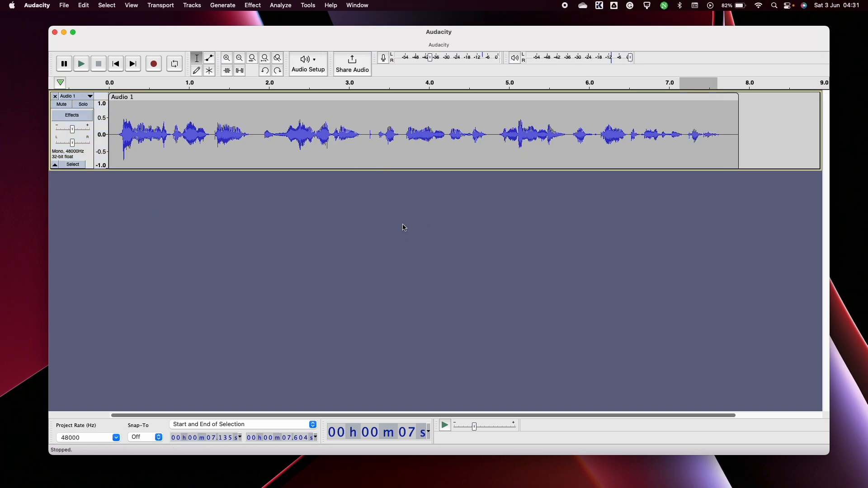